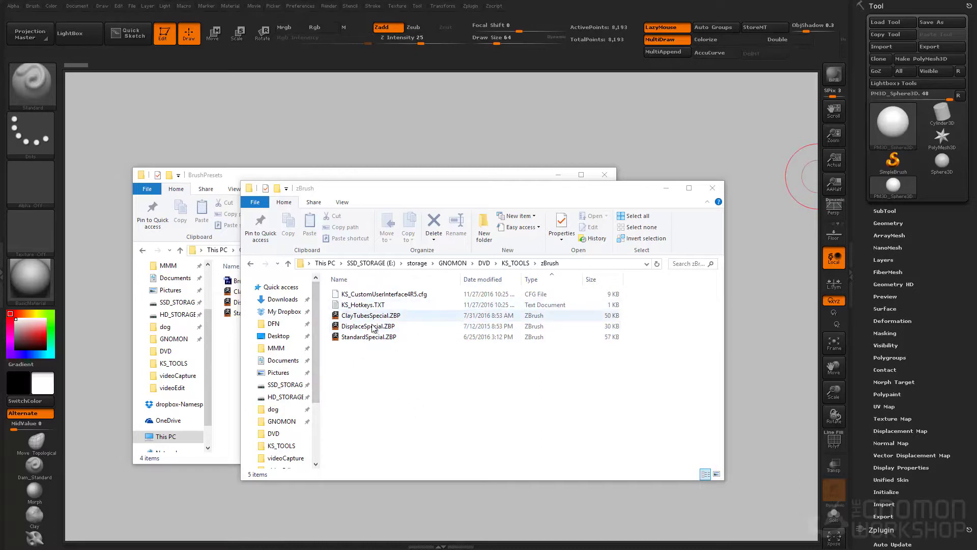
Step: Compare the brush files in the KS_TOOLS zBrush folder with the BrushPresets folder, and return to ZBrush
{"action": "left_click_drag", "start_coordinate": [424, 191], "coordinate": [511, 179]}
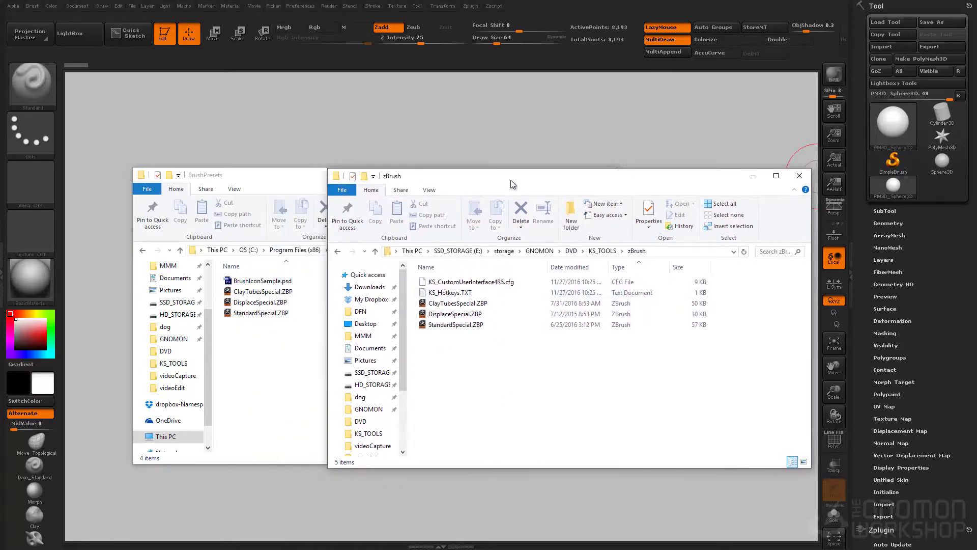
{"action": "left_click", "coordinate": [307, 381]}
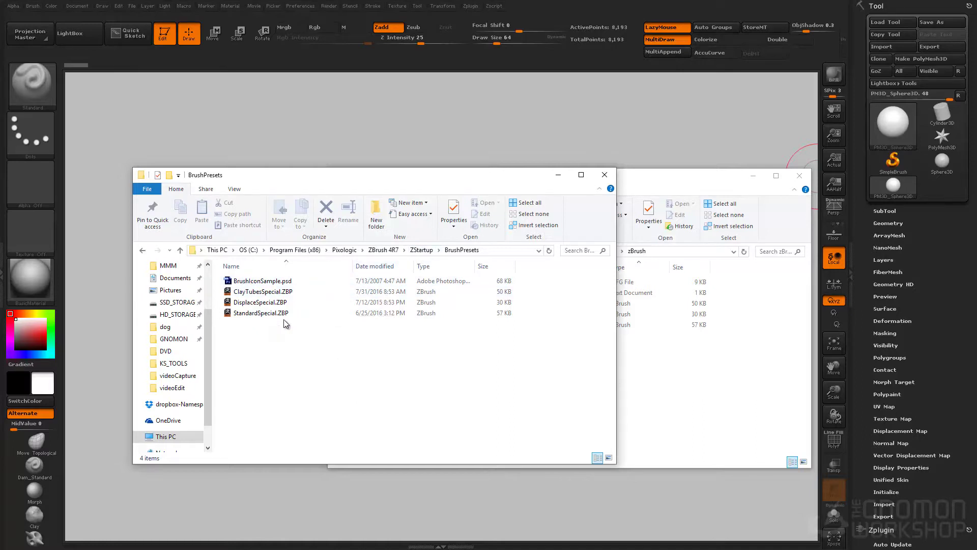
{"action": "left_click", "coordinate": [441, 121]}
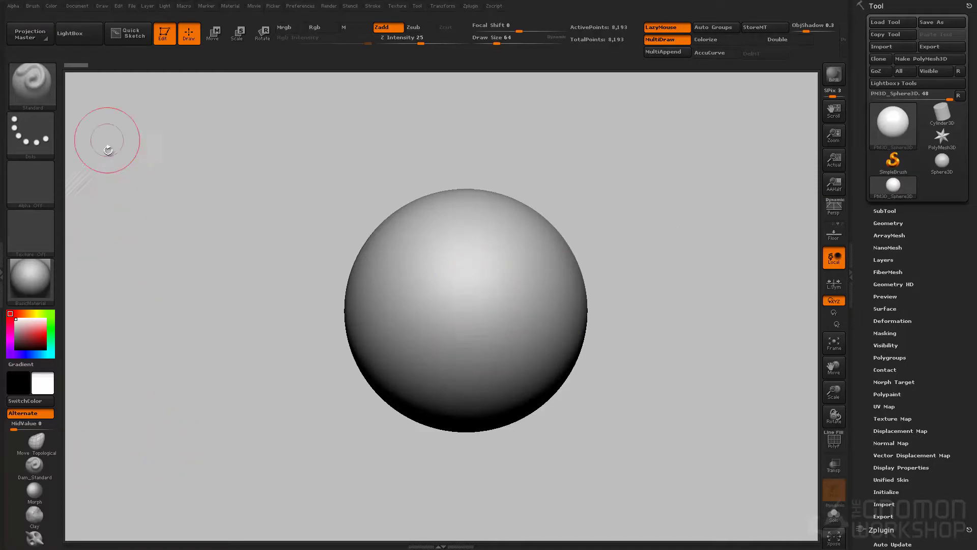
Step: Look up the ClayTubesSpecial and DisplaceSpecial brushes in the brush palette
{"action": "left_click", "coordinate": [37, 87]}
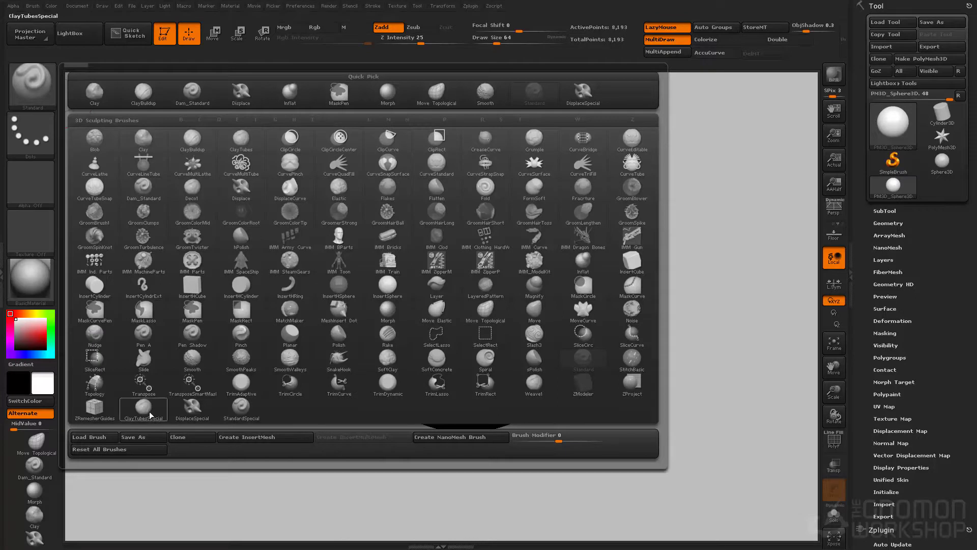
{"action": "mouse_move", "coordinate": [141, 411]}
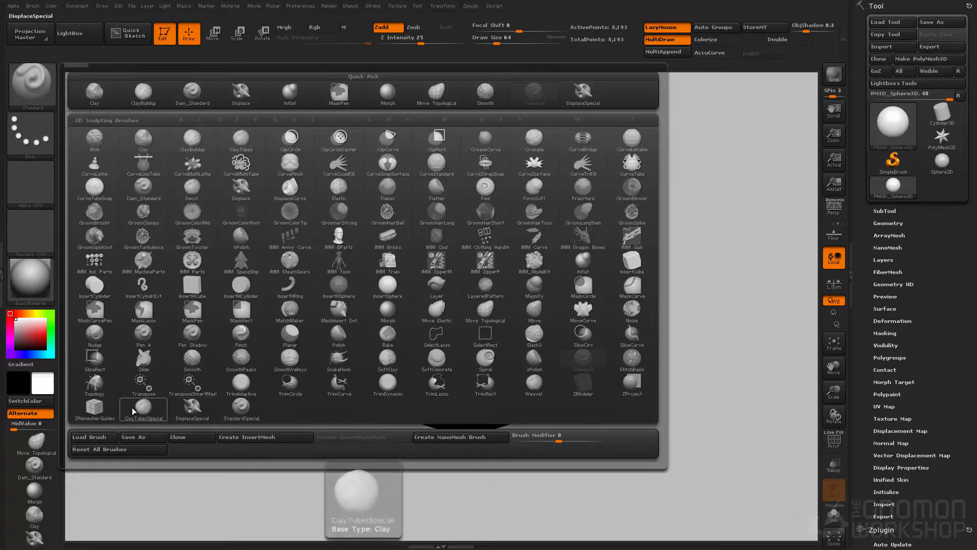
{"action": "left_click", "coordinate": [193, 412]}
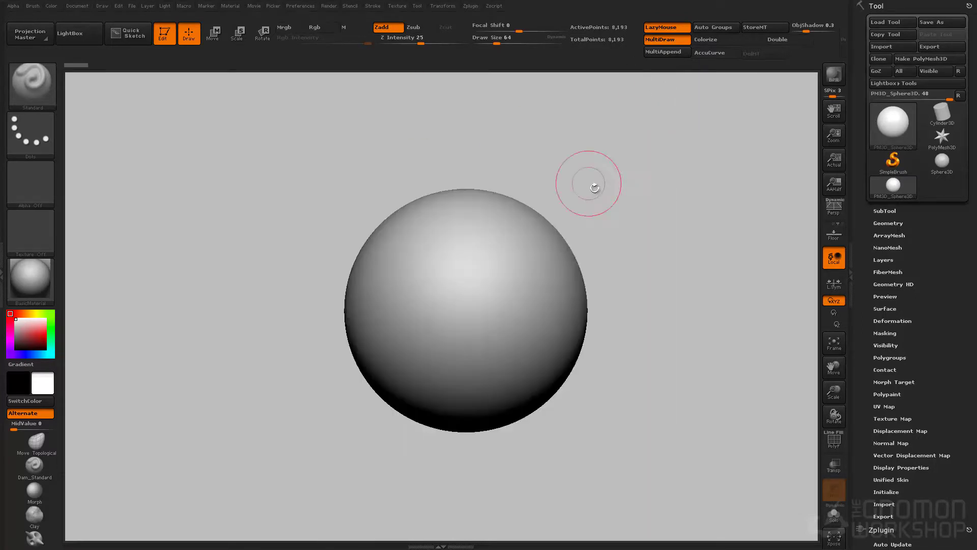
Step: Open the file browser for loading a UI configuration and close it without loading a file
{"action": "left_click", "coordinate": [303, 6]}
{"action": "left_click", "coordinate": [309, 44]}
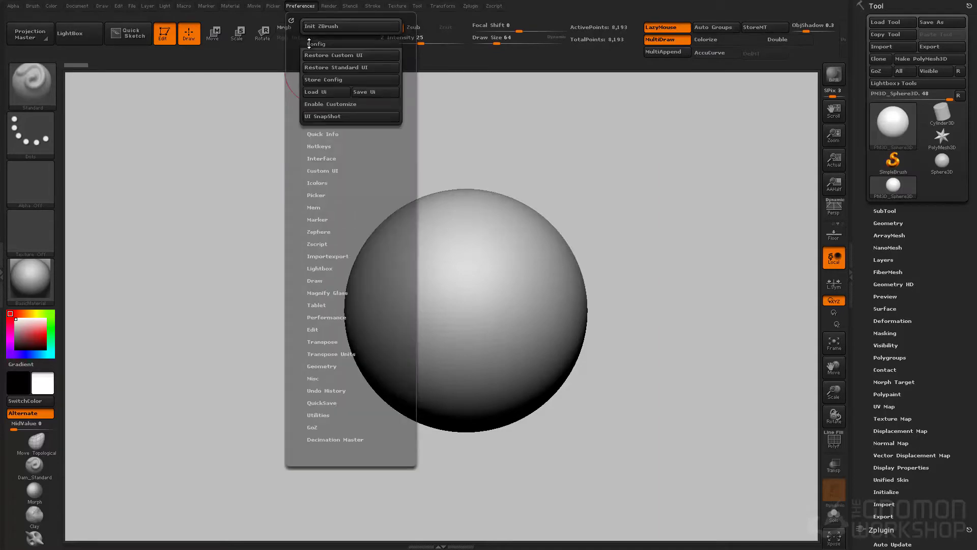
{"action": "left_click", "coordinate": [317, 93]}
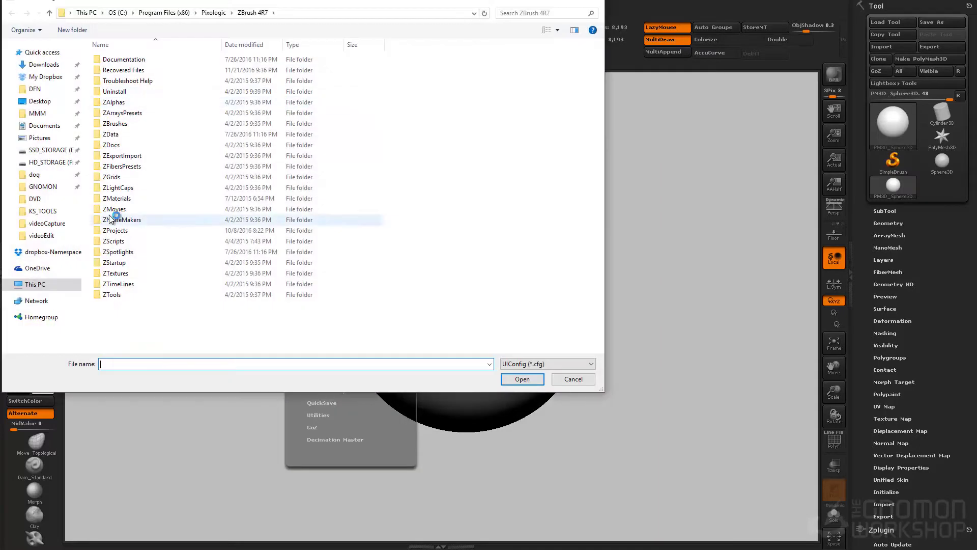
{"action": "left_click", "coordinate": [573, 381]}
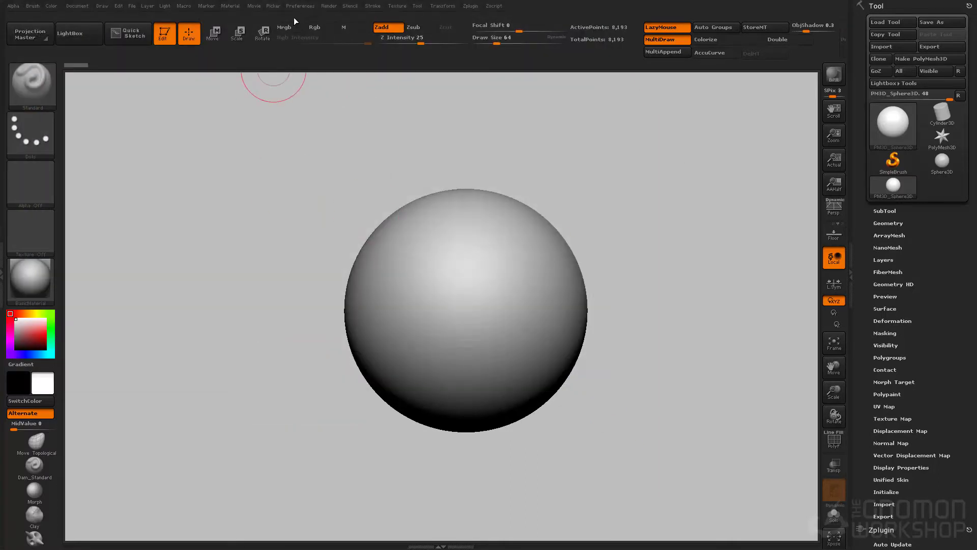
Step: Examine the Hotkeys load, save and store options and the Config section in the preferences
{"action": "left_click", "coordinate": [298, 6]}
{"action": "left_click", "coordinate": [296, 6]}
{"action": "left_click", "coordinate": [300, 6]}
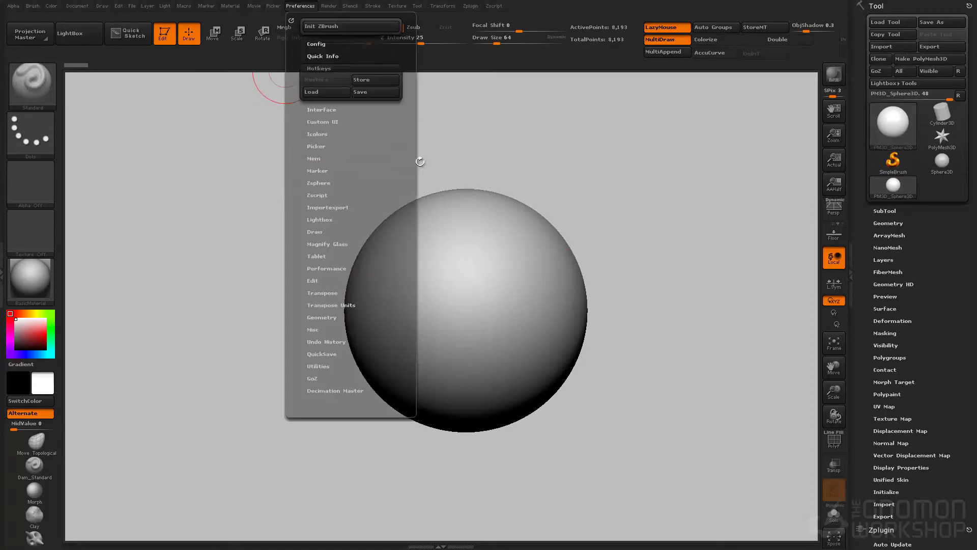
{"action": "left_click", "coordinate": [307, 6]}
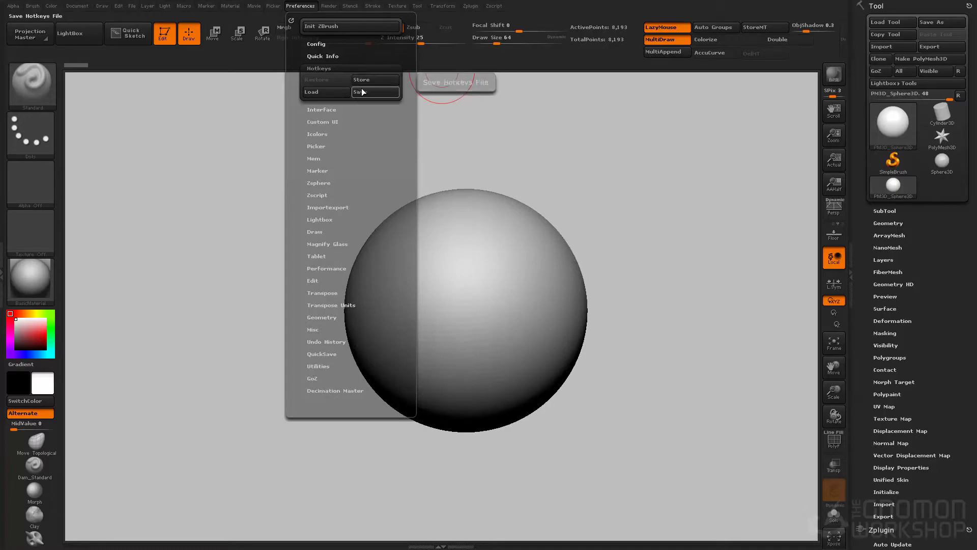
{"action": "left_click", "coordinate": [317, 44]}
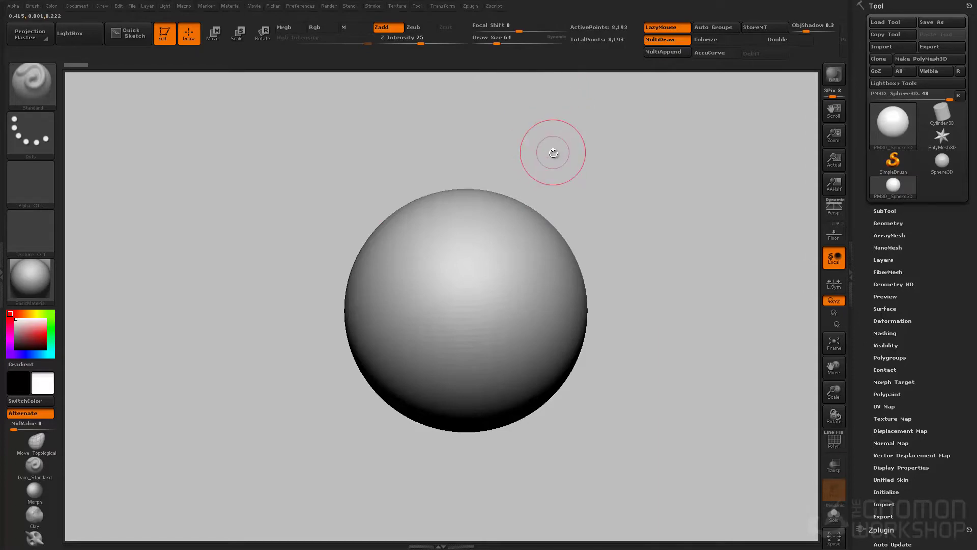
Step: Pull a mirrored pair of rounded ears out of the sphere's upper sides with Move Topological, enlarging the Draw Size to 128
{"action": "key", "text": "1"}
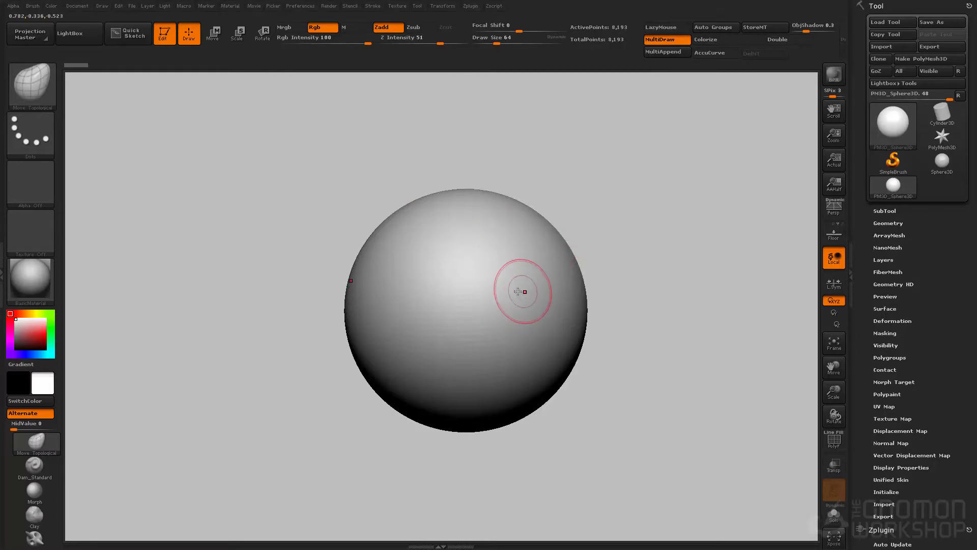
{"action": "mouse_move", "coordinate": [529, 298]}
{"action": "left_mouse_down"}
{"action": "mouse_move", "coordinate": [549, 308]}
{"action": "mouse_move", "coordinate": [553, 328]}
{"action": "mouse_move", "coordinate": [556, 253]}
{"action": "mouse_move", "coordinate": [544, 254]}
{"action": "left_mouse_up"}
{"action": "key", "text": "s"}
{"action": "mouse_move", "coordinate": [542, 242]}
{"action": "left_mouse_down"}
{"action": "mouse_move", "coordinate": [556, 218]}
{"action": "mouse_move", "coordinate": [567, 228]}
{"action": "left_mouse_up"}
{"action": "left_click_drag", "start_coordinate": [598, 239], "coordinate": [529, 235], "text": "shift"}
{"action": "mouse_move", "coordinate": [628, 189]}
{"action": "left_mouse_down"}
{"action": "mouse_move", "coordinate": [654, 183]}
{"action": "mouse_move", "coordinate": [655, 195]}
{"action": "left_mouse_up"}
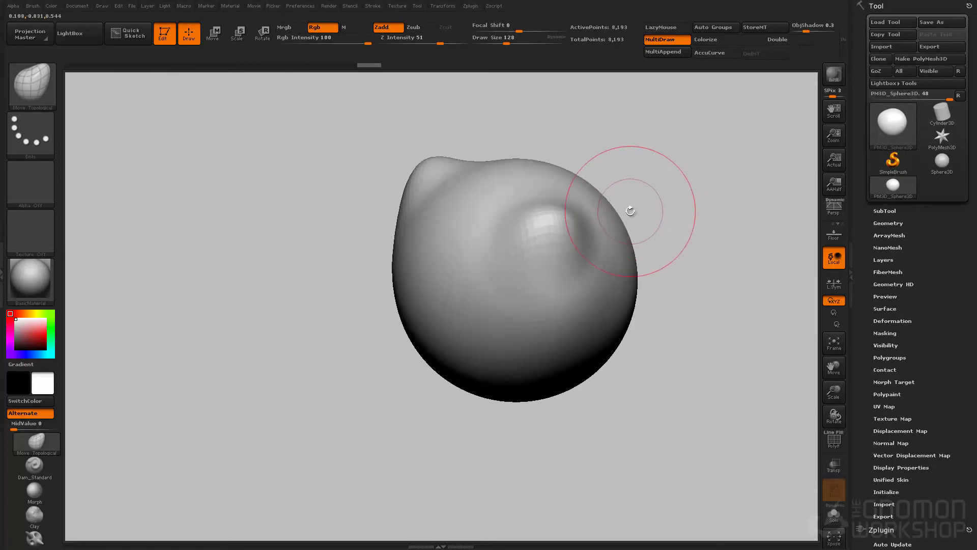
Step: Stretch both ears farther up and outward with Move Topological at Draw Sizes 144 and 223
{"action": "key", "text": "bracketleft"}
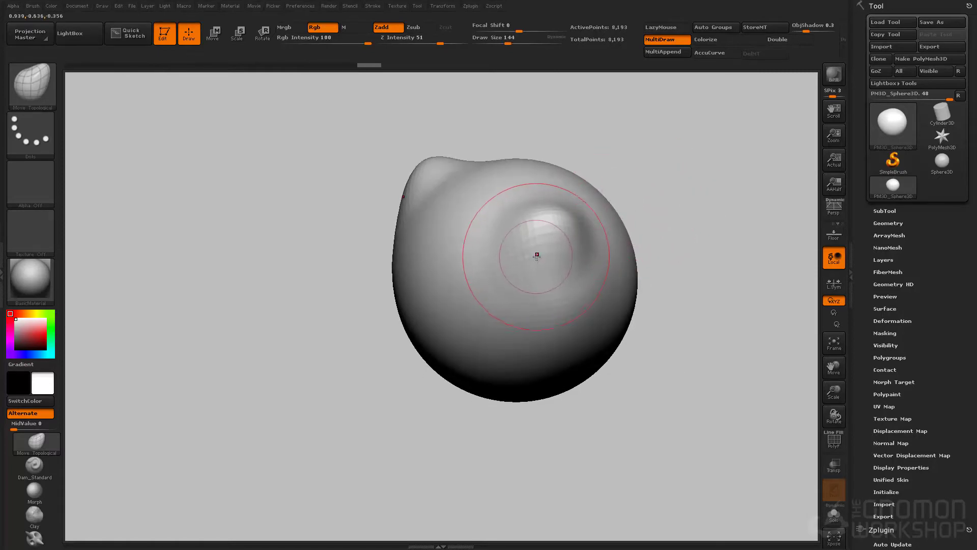
{"action": "mouse_move", "coordinate": [548, 247]}
{"action": "left_mouse_down"}
{"action": "mouse_move", "coordinate": [558, 227]}
{"action": "mouse_move", "coordinate": [541, 234]}
{"action": "left_mouse_up"}
{"action": "mouse_move", "coordinate": [611, 171]}
{"action": "left_mouse_down"}
{"action": "mouse_move", "coordinate": [652, 163]}
{"action": "mouse_move", "coordinate": [605, 229]}
{"action": "left_mouse_up"}
{"action": "key", "text": "s"}
{"action": "left_click_drag", "start_coordinate": [529, 261], "coordinate": [541, 262]}
{"action": "left_click_drag", "start_coordinate": [535, 259], "coordinate": [573, 201]}
{"action": "mouse_move", "coordinate": [566, 207]}
{"action": "left_mouse_down"}
{"action": "mouse_move", "coordinate": [580, 199]}
{"action": "mouse_move", "coordinate": [556, 220]}
{"action": "mouse_move", "coordinate": [606, 212]}
{"action": "left_mouse_up"}
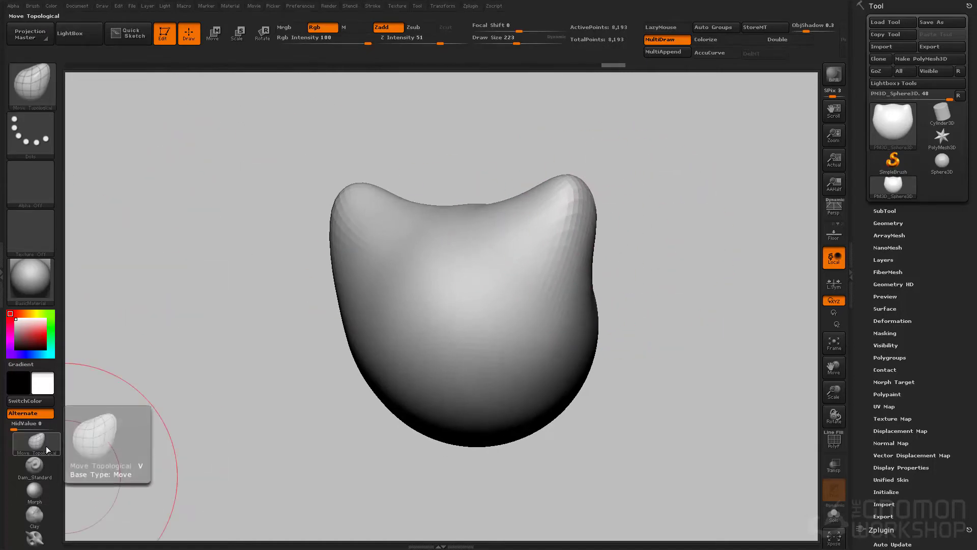
Step: Select the Move brush and assign the hotkey 1 to its shelf slot, overriding the existing assignment
{"action": "key", "text": "b"}
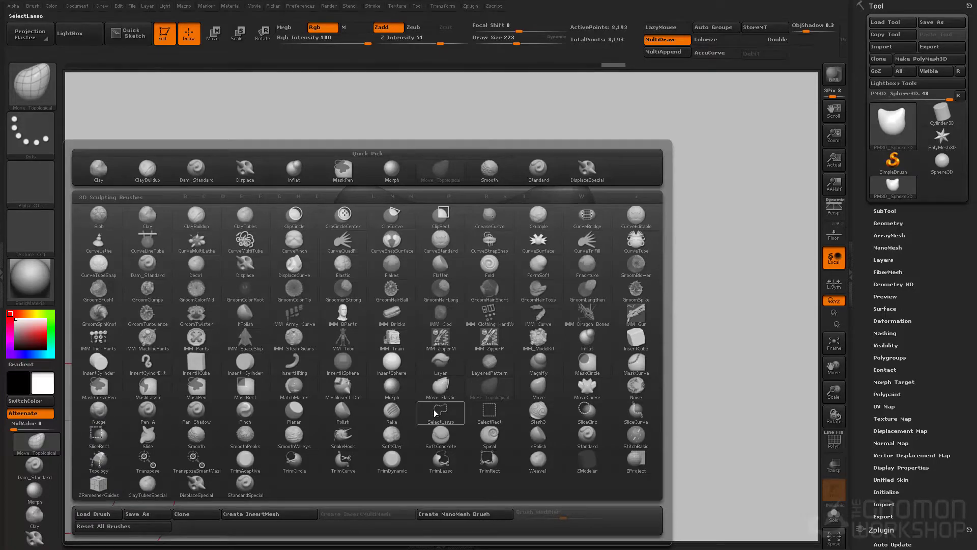
{"action": "left_click", "coordinate": [538, 387]}
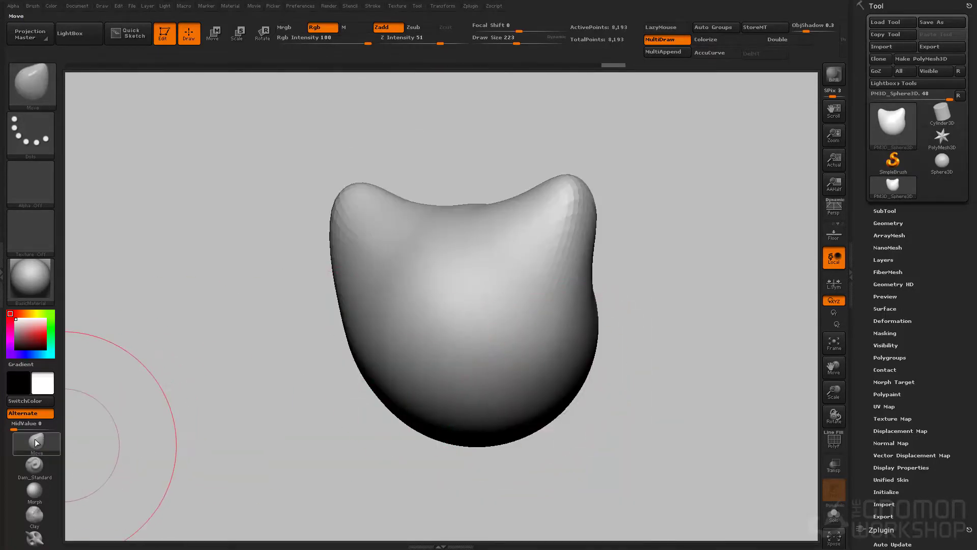
{"action": "key", "text": "ctrl"}
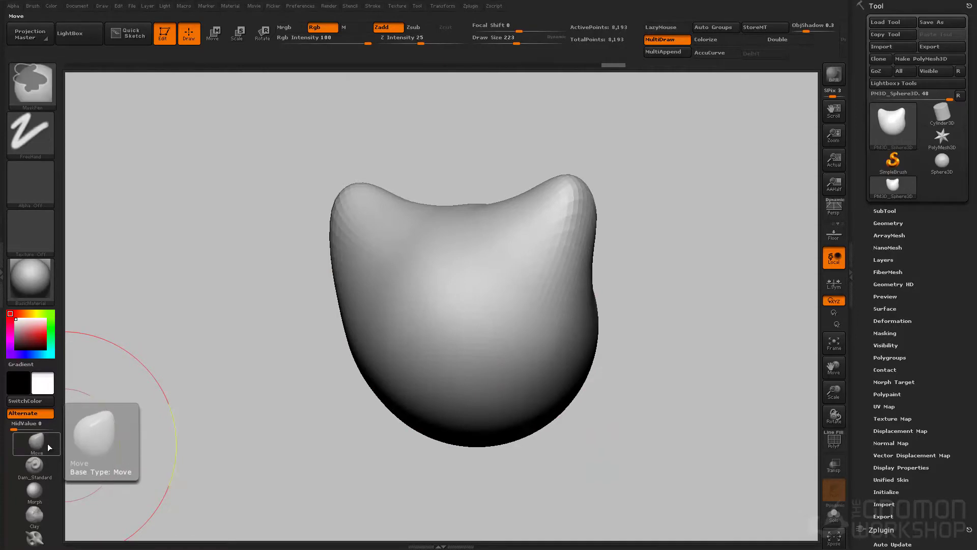
{"action": "left_click", "coordinate": [48, 448], "text": "ctrl+alt"}
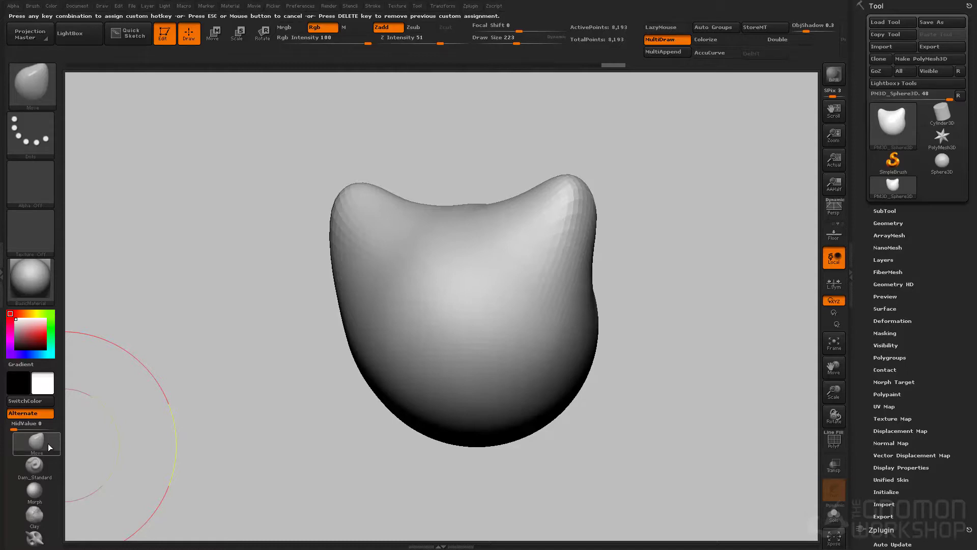
{"action": "key", "text": "1"}
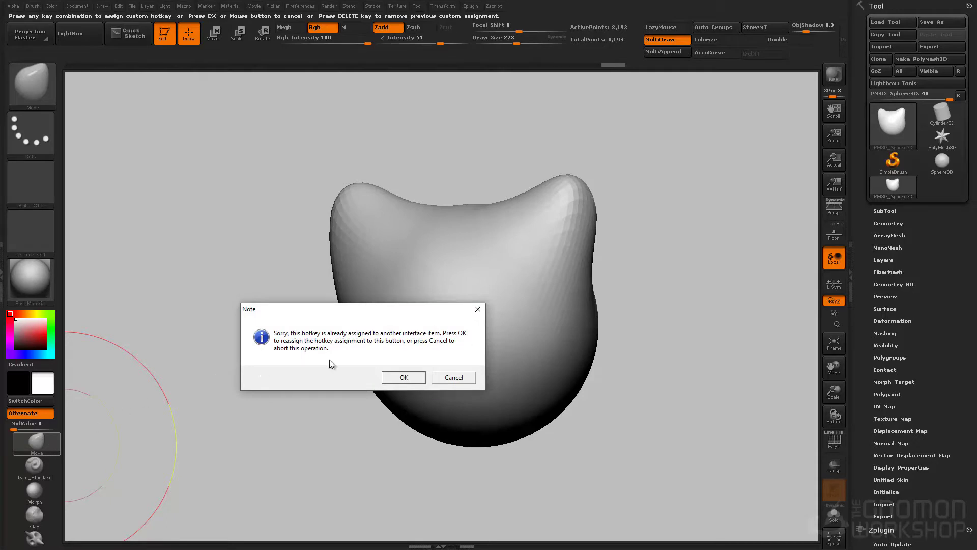
{"action": "left_click", "coordinate": [403, 377]}
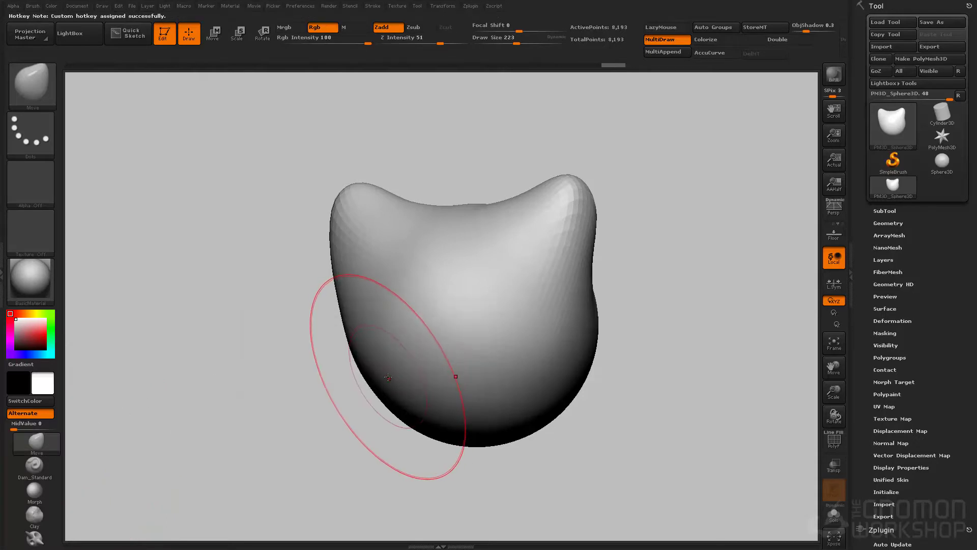
Step: Widen the body's lower sides and pull both ears up and outward with the Move brush at Draw Size 223
{"action": "key", "text": "v"}
{"action": "key", "text": "1"}
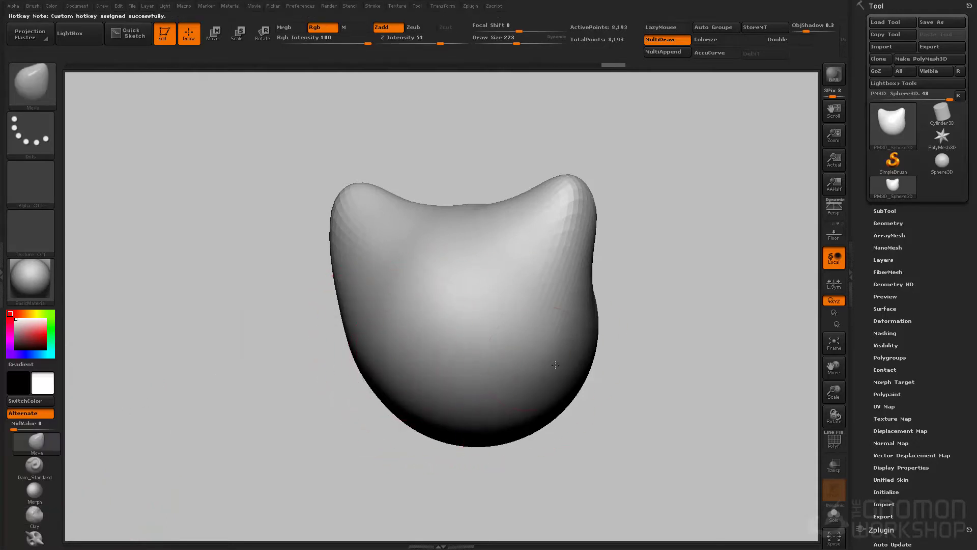
{"action": "left_click_drag", "start_coordinate": [536, 358], "coordinate": [613, 358]}
{"action": "left_click_drag", "start_coordinate": [593, 259], "coordinate": [610, 244]}
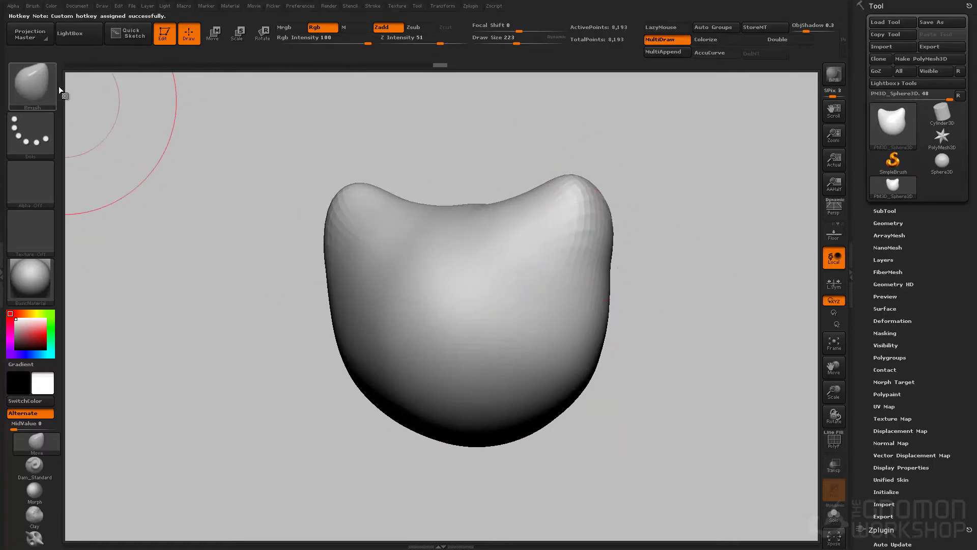
{"action": "left_click_drag", "start_coordinate": [565, 188], "coordinate": [581, 175]}
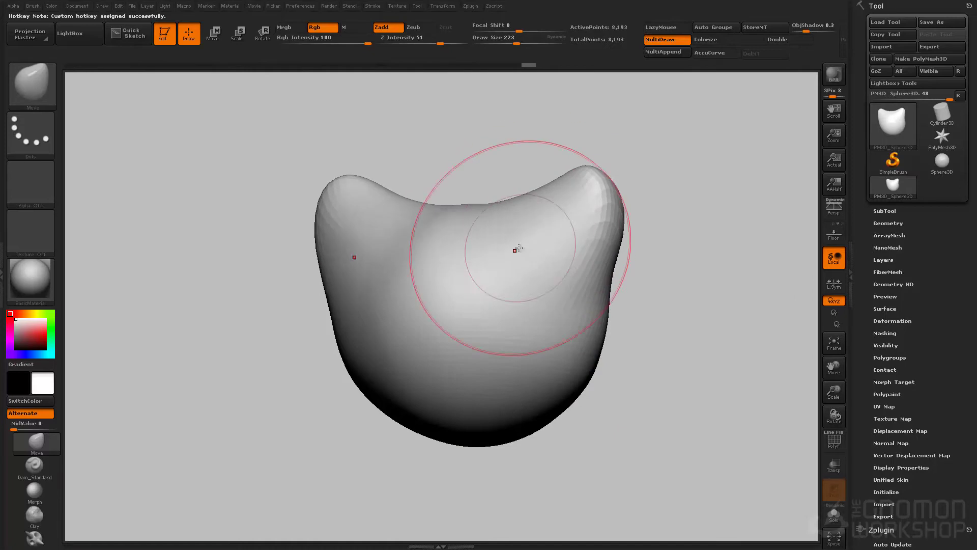
{"action": "mouse_move", "coordinate": [462, 238]}
{"action": "left_mouse_down", "text": "shift"}
{"action": "mouse_move", "coordinate": [479, 222]}
{"action": "mouse_move", "coordinate": [570, 257]}
{"action": "mouse_move", "coordinate": [603, 218]}
{"action": "mouse_move", "coordinate": [613, 222]}
{"action": "mouse_move", "coordinate": [616, 187]}
{"action": "mouse_move", "coordinate": [594, 208]}
{"action": "left_mouse_up", "text": "shift"}
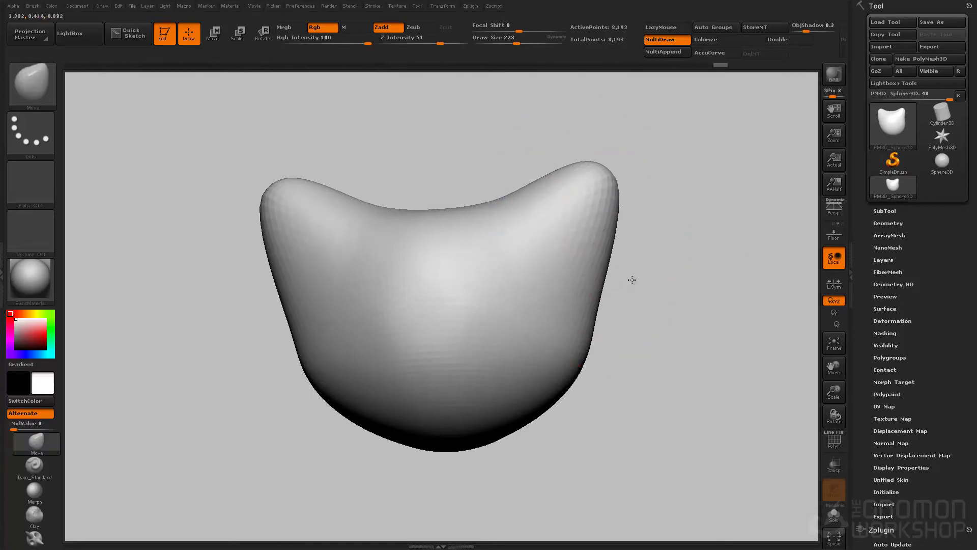
{"action": "left_click_drag", "start_coordinate": [643, 273], "coordinate": [578, 304]}
{"action": "mouse_move", "coordinate": [461, 323]}
{"action": "left_mouse_down"}
{"action": "mouse_move", "coordinate": [528, 323]}
{"action": "mouse_move", "coordinate": [591, 341]}
{"action": "left_mouse_up"}
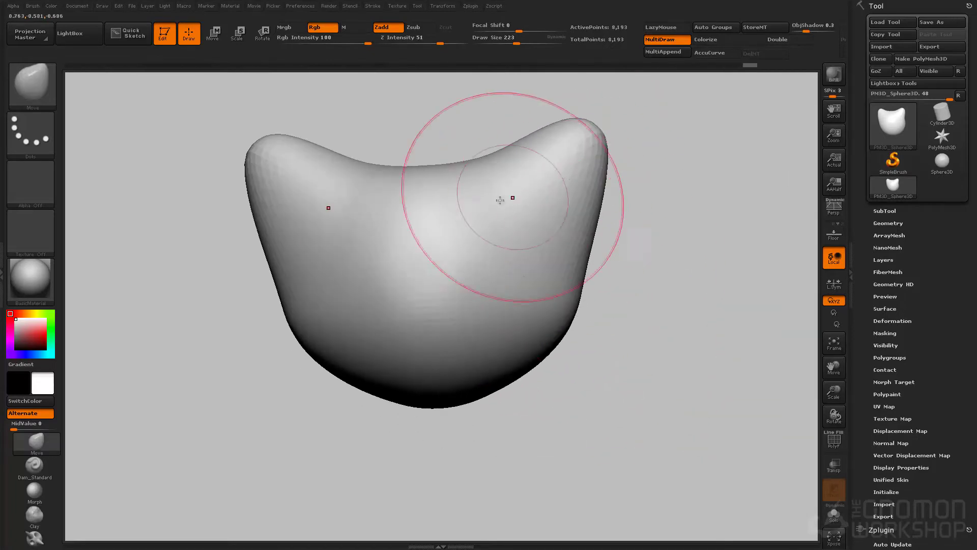
Step: Select the StandardSpecial brush and inspect its alpha and stroke modifiers
{"action": "key", "text": "b"}
{"action": "key", "text": "s"}
{"action": "key", "text": "t"}
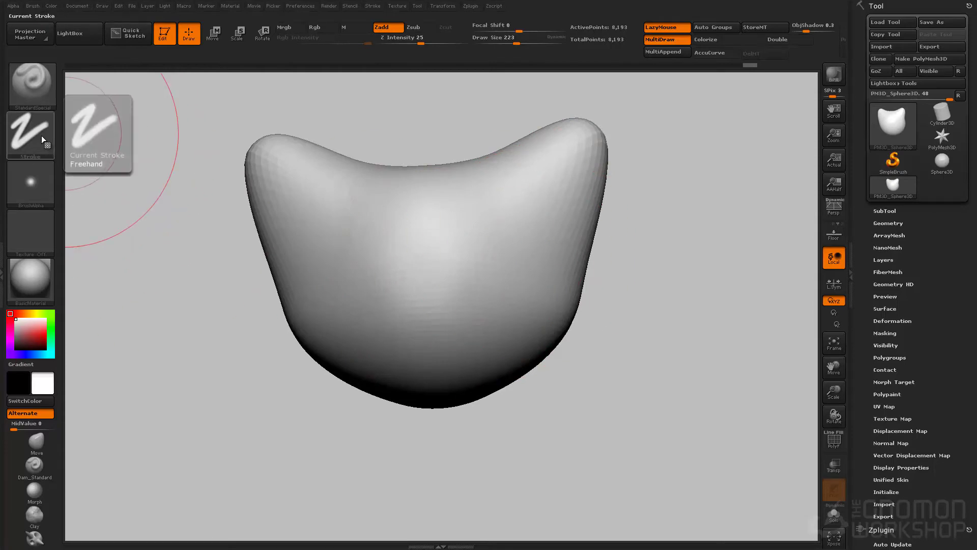
{"action": "left_click", "coordinate": [40, 191]}
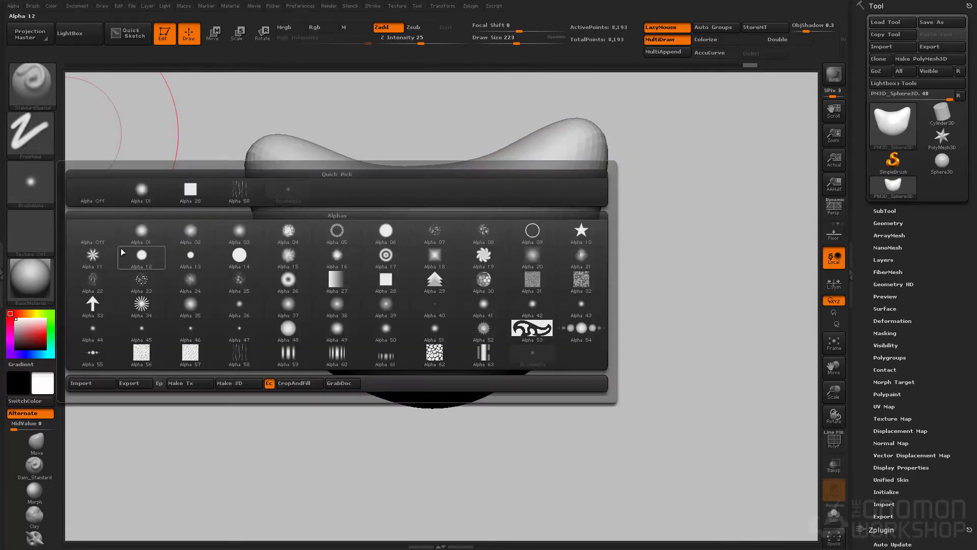
{"action": "left_click", "coordinate": [198, 340]}
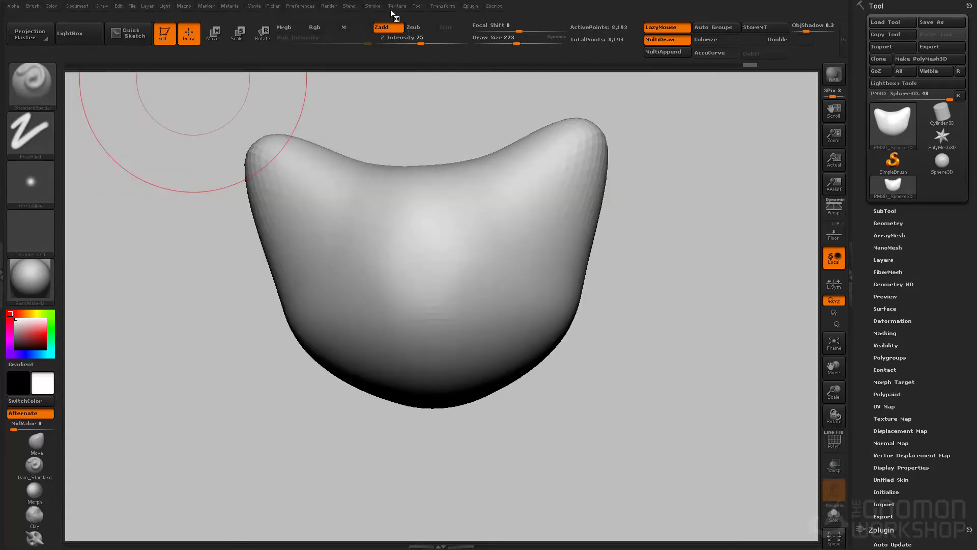
{"action": "left_click", "coordinate": [377, 6]}
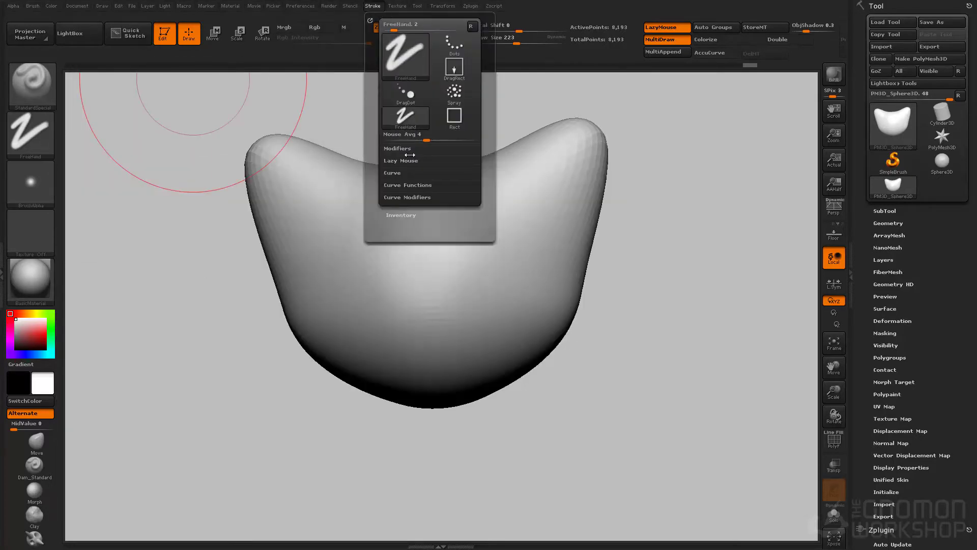
{"action": "left_click", "coordinate": [407, 149]}
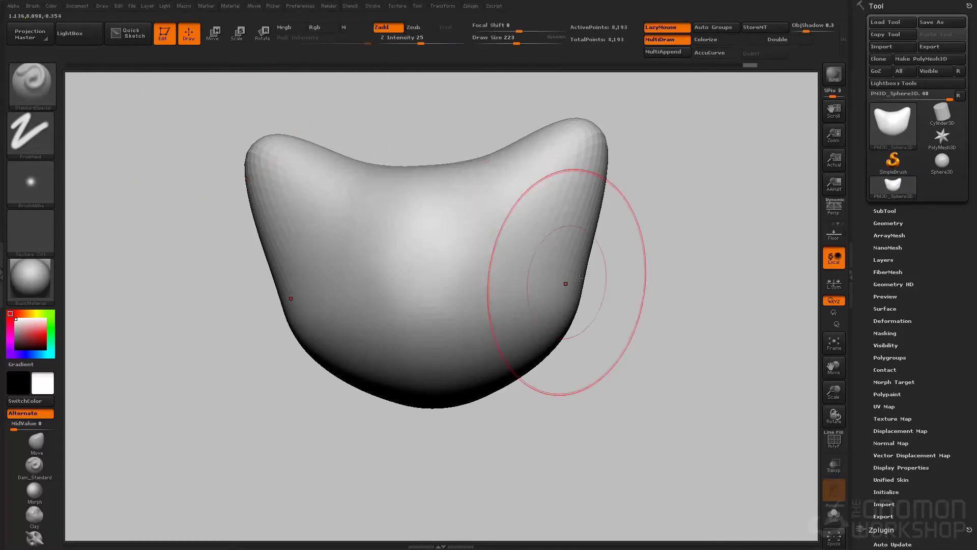
Step: Subdivide the mesh twice and sculpt a mirrored vertical ridge down each side with StandardSpecial at Draw Size 187
{"action": "mouse_move", "coordinate": [533, 213]}
{"action": "left_mouse_down"}
{"action": "mouse_move", "coordinate": [529, 288]}
{"action": "mouse_move", "coordinate": [542, 266]}
{"action": "mouse_move", "coordinate": [517, 245]}
{"action": "mouse_move", "coordinate": [538, 237]}
{"action": "left_mouse_up"}
{"action": "key", "text": "ctrl+d"}
{"action": "key", "text": "s"}
{"action": "mouse_move", "coordinate": [532, 205]}
{"action": "left_mouse_down"}
{"action": "mouse_move", "coordinate": [536, 262]}
{"action": "mouse_move", "coordinate": [536, 230]}
{"action": "mouse_move", "coordinate": [524, 257]}
{"action": "left_mouse_up"}
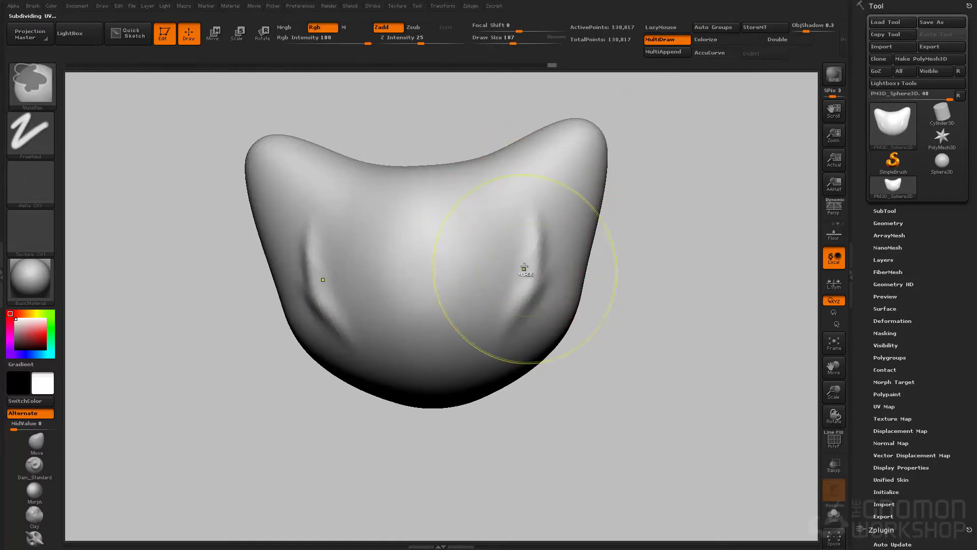
{"action": "key", "text": "ctrl+d"}
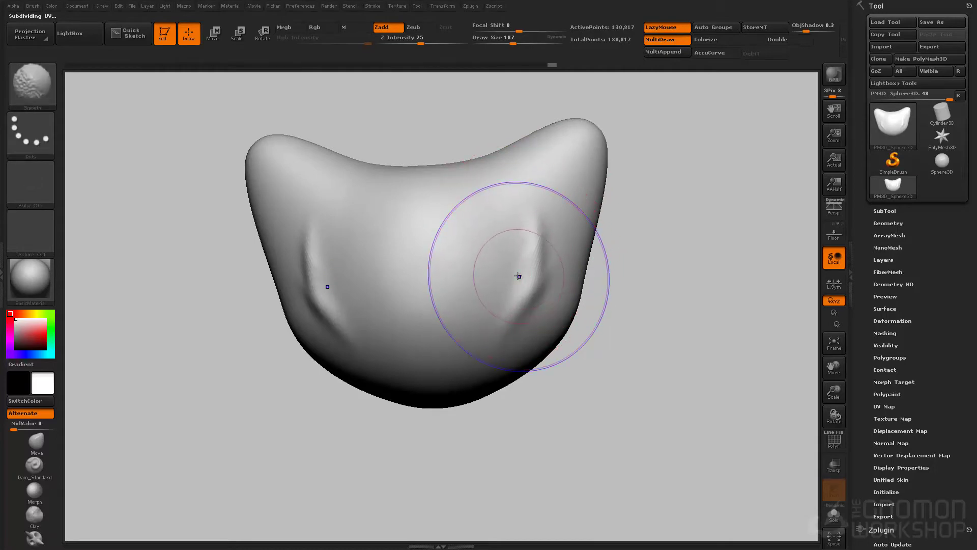
Step: Rework the side ridges and sculpt a V-shaped pair of ridges between them with StandardSpecial at Draw Size 136
{"action": "left_click_drag", "start_coordinate": [516, 277], "coordinate": [530, 274]}
{"action": "key", "text": "ctrl+shift+z"}
{"action": "key", "text": "s"}
{"action": "left_click_drag", "start_coordinate": [542, 201], "coordinate": [543, 219]}
{"action": "mouse_move", "coordinate": [525, 300]}
{"action": "left_mouse_down"}
{"action": "mouse_move", "coordinate": [547, 234]}
{"action": "mouse_move", "coordinate": [503, 329]}
{"action": "mouse_move", "coordinate": [526, 251]}
{"action": "mouse_move", "coordinate": [504, 320]}
{"action": "left_mouse_up"}
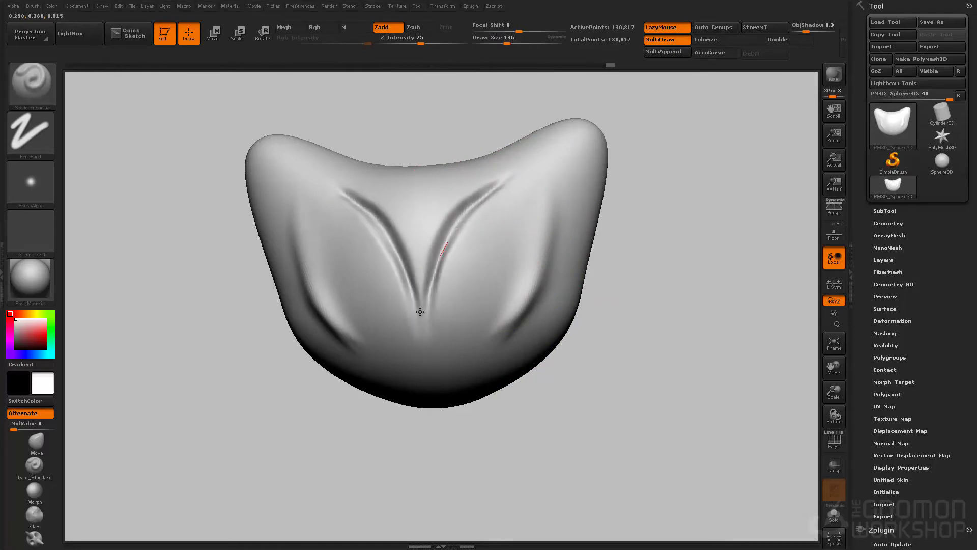
Step: Smooth the V-shaped ridges and resculpt them toward the lower centre with StandardSpecial at Draw Size 136
{"action": "left_click_drag", "start_coordinate": [467, 217], "coordinate": [421, 301], "text": "shift"}
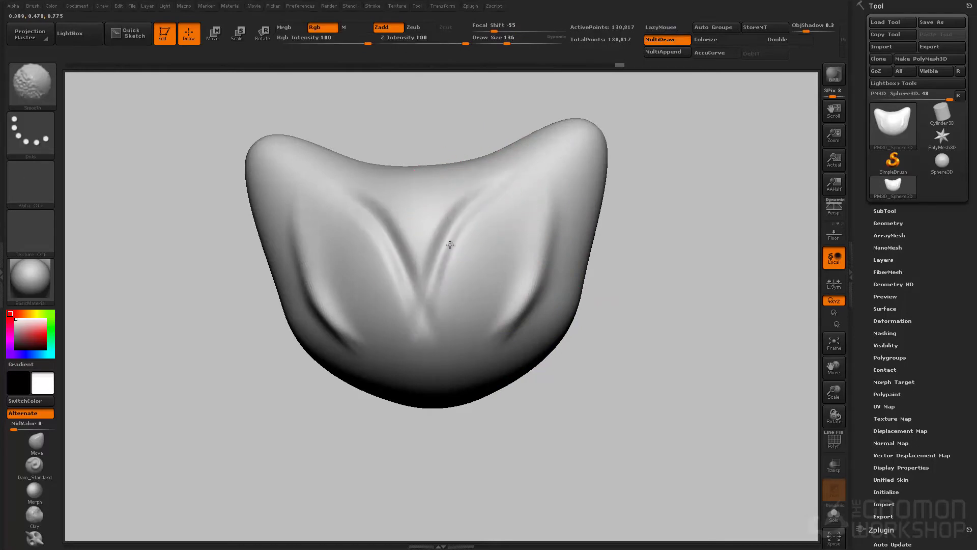
{"action": "left_click_drag", "start_coordinate": [446, 249], "coordinate": [483, 208], "text": "shift"}
{"action": "left_click_drag", "start_coordinate": [441, 290], "coordinate": [482, 193], "text": "shift"}
{"action": "left_click_drag", "start_coordinate": [450, 226], "coordinate": [428, 286]}
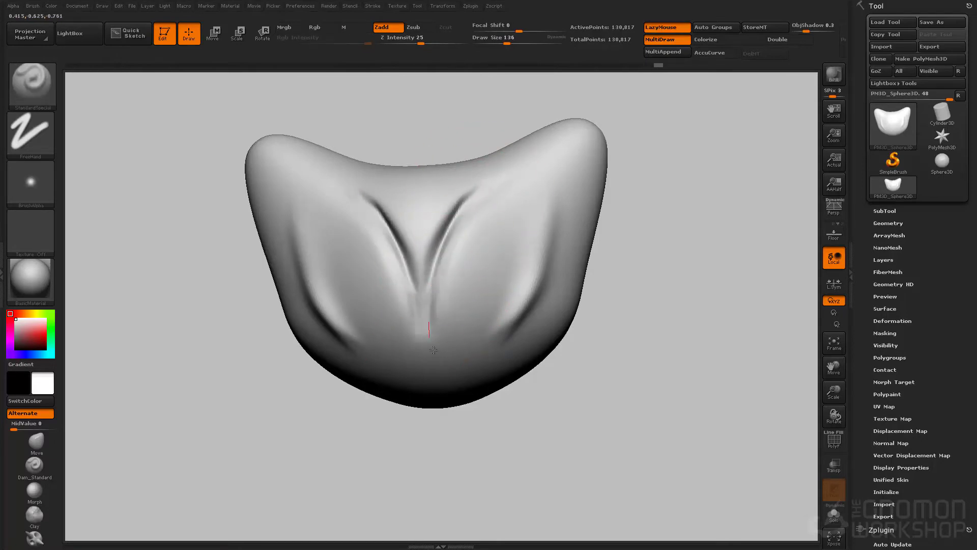
{"action": "left_click_drag", "start_coordinate": [427, 350], "coordinate": [445, 274], "text": "shift"}
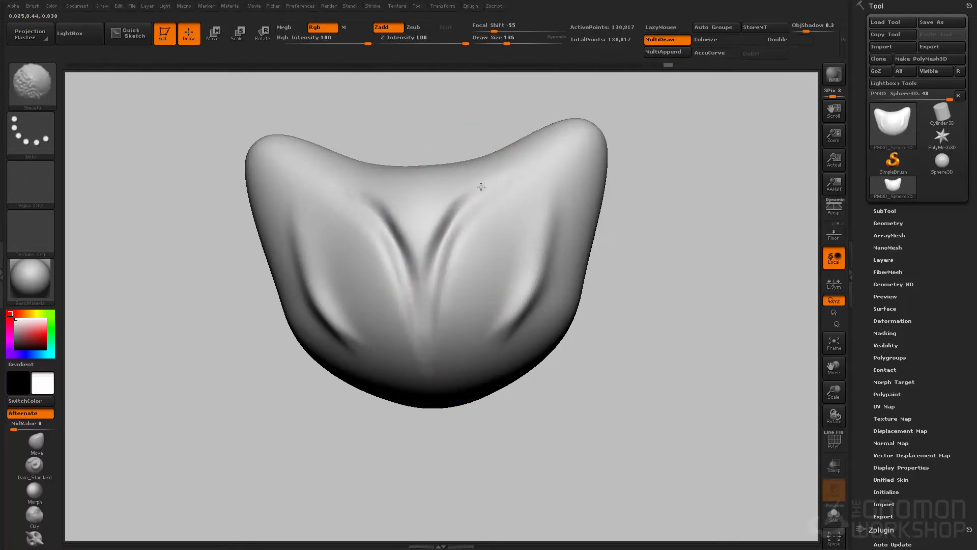
{"action": "left_click_drag", "start_coordinate": [482, 179], "coordinate": [460, 207]}
{"action": "left_click_drag", "start_coordinate": [478, 127], "coordinate": [476, 204], "text": "alt"}
{"action": "mouse_move", "coordinate": [503, 153]}
{"action": "left_mouse_down"}
{"action": "mouse_move", "coordinate": [476, 278]}
{"action": "mouse_move", "coordinate": [503, 222]}
{"action": "left_mouse_up"}
Step: Carve a mirrored groove along each side ridge with StandardSpecial, and smooth the creases
{"action": "mouse_move", "coordinate": [677, 224]}
{"action": "left_mouse_down"}
{"action": "mouse_move", "coordinate": [565, 196]}
{"action": "mouse_move", "coordinate": [585, 214]}
{"action": "left_mouse_up"}
{"action": "mouse_move", "coordinate": [523, 281]}
{"action": "left_mouse_down", "text": "alt"}
{"action": "mouse_move", "coordinate": [519, 268]}
{"action": "mouse_move", "coordinate": [504, 379]}
{"action": "left_mouse_up", "text": "alt"}
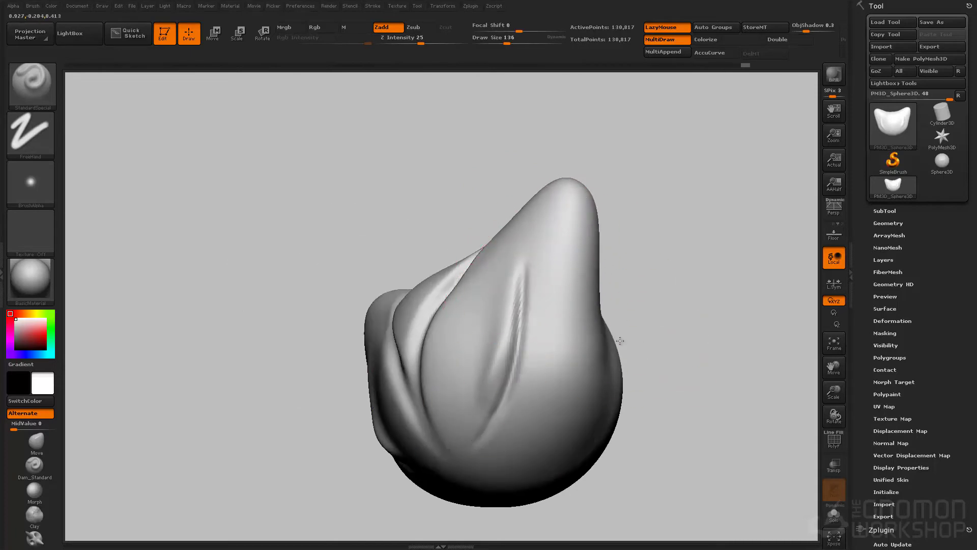
{"action": "left_click_drag", "start_coordinate": [637, 340], "coordinate": [624, 248]}
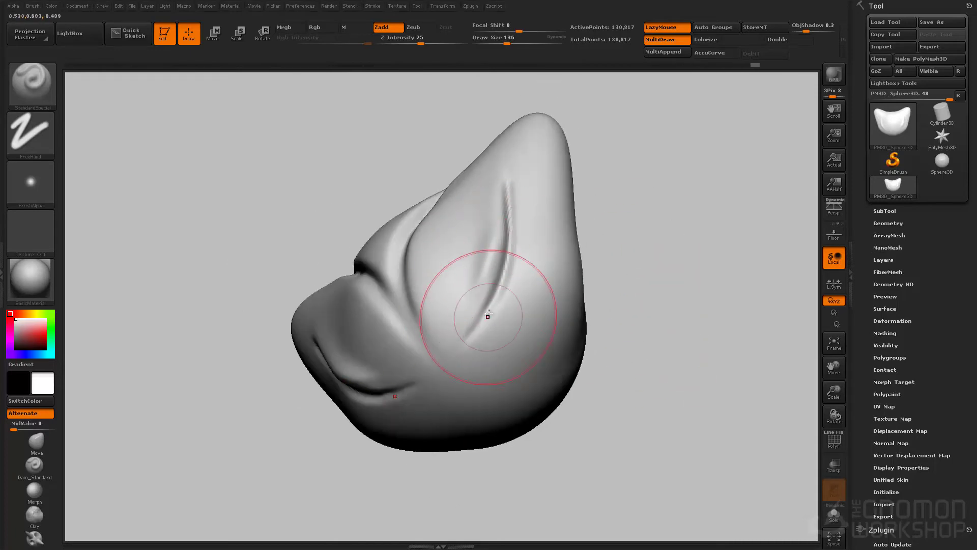
{"action": "mouse_move", "coordinate": [497, 295]}
{"action": "left_mouse_down", "text": "shift"}
{"action": "mouse_move", "coordinate": [472, 314]}
{"action": "mouse_move", "coordinate": [507, 177]}
{"action": "left_mouse_up", "text": "shift"}
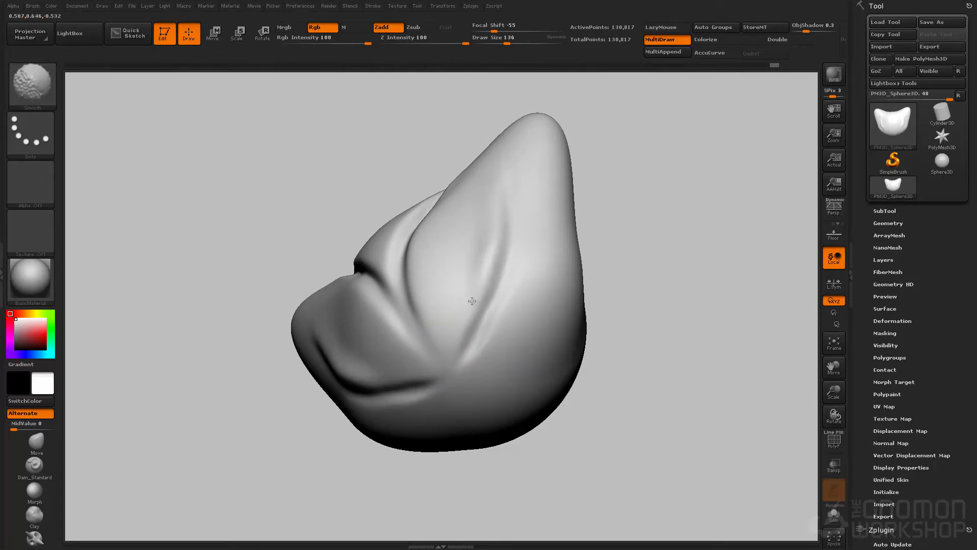
{"action": "left_click_drag", "start_coordinate": [455, 284], "coordinate": [473, 311], "text": "shift"}
{"action": "mouse_move", "coordinate": [617, 247]}
{"action": "left_mouse_down"}
{"action": "mouse_move", "coordinate": [564, 229]}
{"action": "mouse_move", "coordinate": [520, 123]}
{"action": "left_mouse_up"}
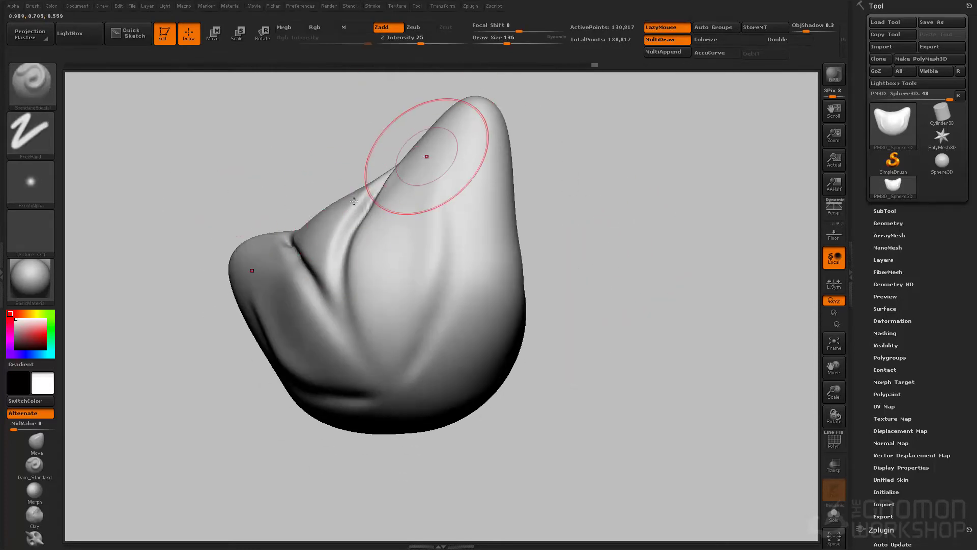
Step: Select the Clay brush, turn on LazyMouse and build up mirrored volume on the front of the form
{"action": "key", "text": "b"}
{"action": "key", "text": "c"}
{"action": "key", "text": "l"}
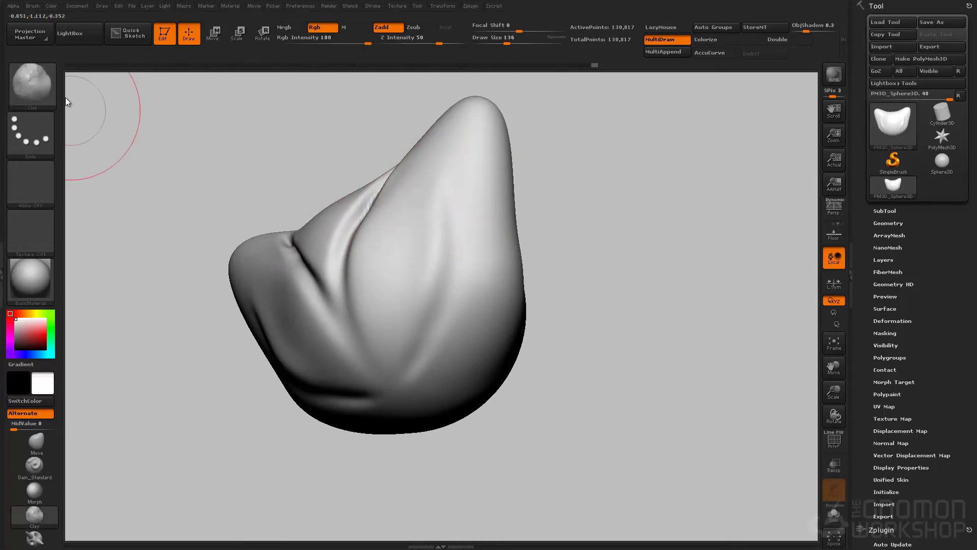
{"action": "mouse_move", "coordinate": [393, 262]}
{"action": "left_mouse_down"}
{"action": "mouse_move", "coordinate": [374, 351]}
{"action": "mouse_move", "coordinate": [440, 239]}
{"action": "mouse_move", "coordinate": [432, 198]}
{"action": "mouse_move", "coordinate": [404, 225]}
{"action": "mouse_move", "coordinate": [392, 326]}
{"action": "mouse_move", "coordinate": [425, 311]}
{"action": "mouse_move", "coordinate": [404, 279]}
{"action": "mouse_move", "coordinate": [388, 290]}
{"action": "left_mouse_up"}
{"action": "key", "text": "l"}
{"action": "mouse_move", "coordinate": [453, 192]}
{"action": "left_mouse_down"}
{"action": "mouse_move", "coordinate": [484, 231]}
{"action": "mouse_move", "coordinate": [419, 342]}
{"action": "left_mouse_up"}
{"action": "mouse_move", "coordinate": [470, 294]}
{"action": "left_mouse_down"}
{"action": "mouse_move", "coordinate": [436, 346]}
{"action": "mouse_move", "coordinate": [436, 334]}
{"action": "left_mouse_up"}
Step: Build up the sides of the form below the ears with the Clay brush at Draw Size 136
{"action": "left_click_drag", "start_coordinate": [611, 330], "coordinate": [509, 334]}
{"action": "mouse_move", "coordinate": [526, 294]}
{"action": "left_mouse_down"}
{"action": "mouse_move", "coordinate": [523, 331]}
{"action": "mouse_move", "coordinate": [501, 349]}
{"action": "mouse_move", "coordinate": [535, 373]}
{"action": "mouse_move", "coordinate": [531, 385]}
{"action": "left_mouse_up"}
{"action": "mouse_move", "coordinate": [553, 254]}
{"action": "left_mouse_down"}
{"action": "mouse_move", "coordinate": [455, 343]}
{"action": "mouse_move", "coordinate": [480, 285]}
{"action": "left_mouse_up"}
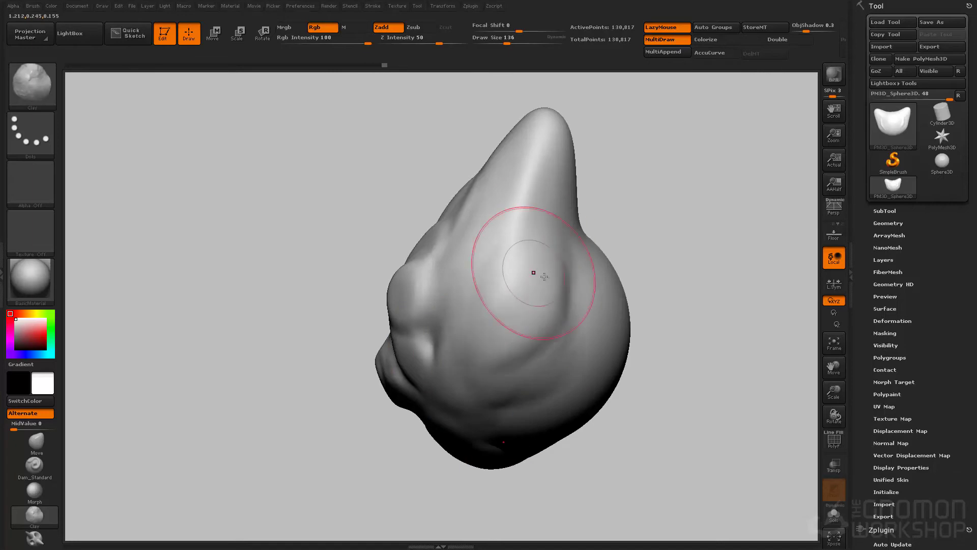
{"action": "left_click_drag", "start_coordinate": [555, 275], "coordinate": [480, 351]}
{"action": "mouse_move", "coordinate": [668, 250]}
{"action": "left_mouse_down"}
{"action": "mouse_move", "coordinate": [648, 233]}
{"action": "mouse_move", "coordinate": [604, 308]}
{"action": "mouse_move", "coordinate": [602, 260]}
{"action": "mouse_move", "coordinate": [631, 192]}
{"action": "mouse_move", "coordinate": [633, 312]}
{"action": "mouse_move", "coordinate": [624, 325]}
{"action": "mouse_move", "coordinate": [625, 316]}
{"action": "left_mouse_up"}
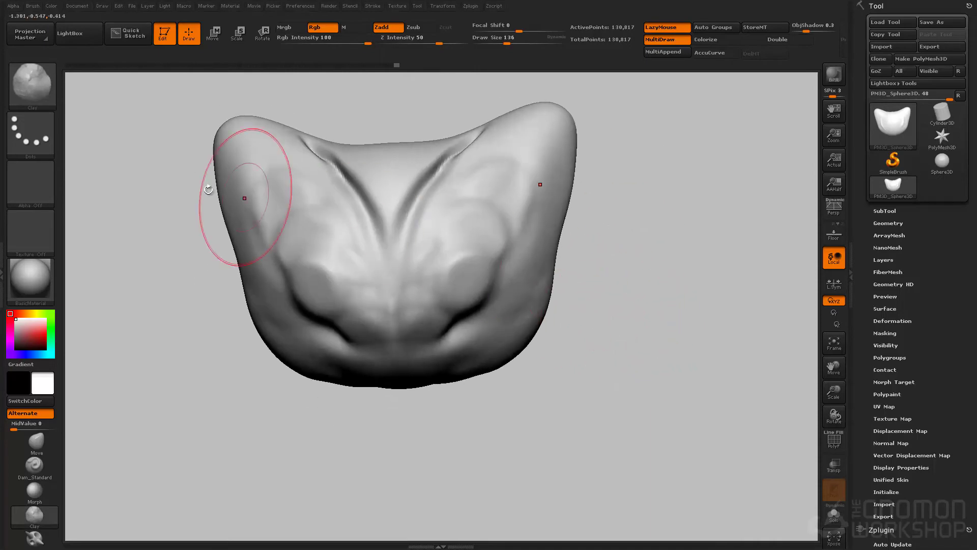
Step: Select the ClayTubesSpecial brush and build up mirrored round bulges on the front at Draw Size 101
{"action": "left_click", "coordinate": [41, 88]}
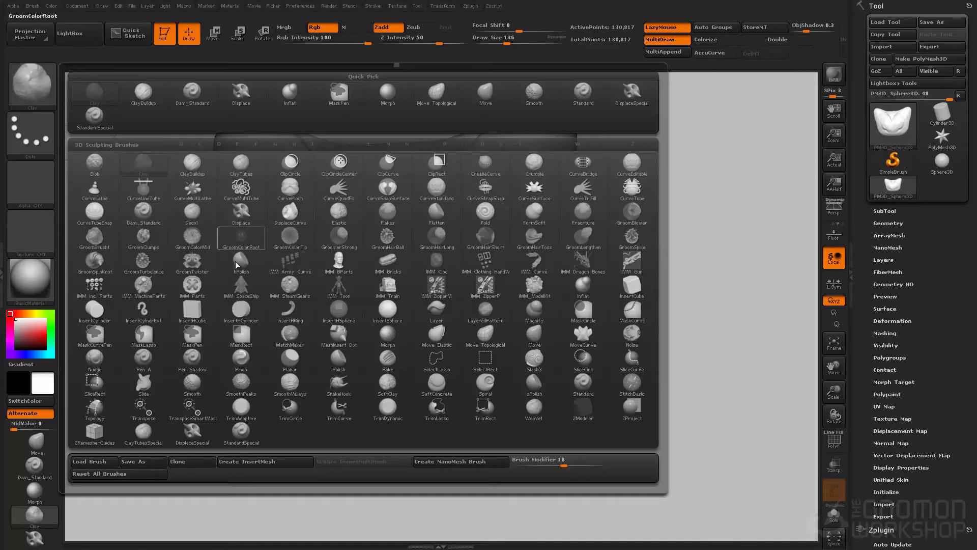
{"action": "left_click", "coordinate": [148, 439]}
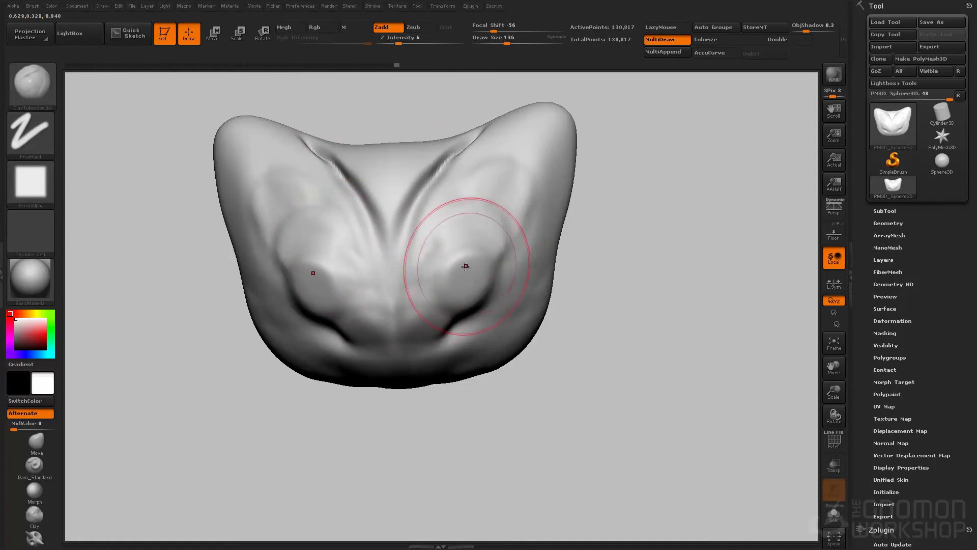
{"action": "key", "text": "s"}
{"action": "left_click_drag", "start_coordinate": [461, 266], "coordinate": [459, 267]}
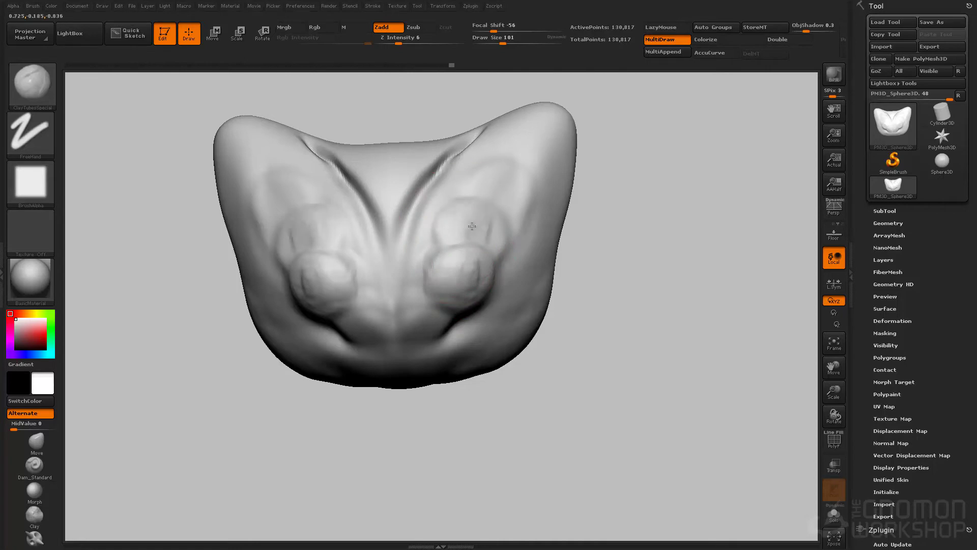
Step: Widen the upper bulges with the Move brush and refine the bulges with Clay at Draw Size 124
{"action": "key", "text": "b"}
{"action": "key", "text": "m"}
{"action": "key", "text": "v"}
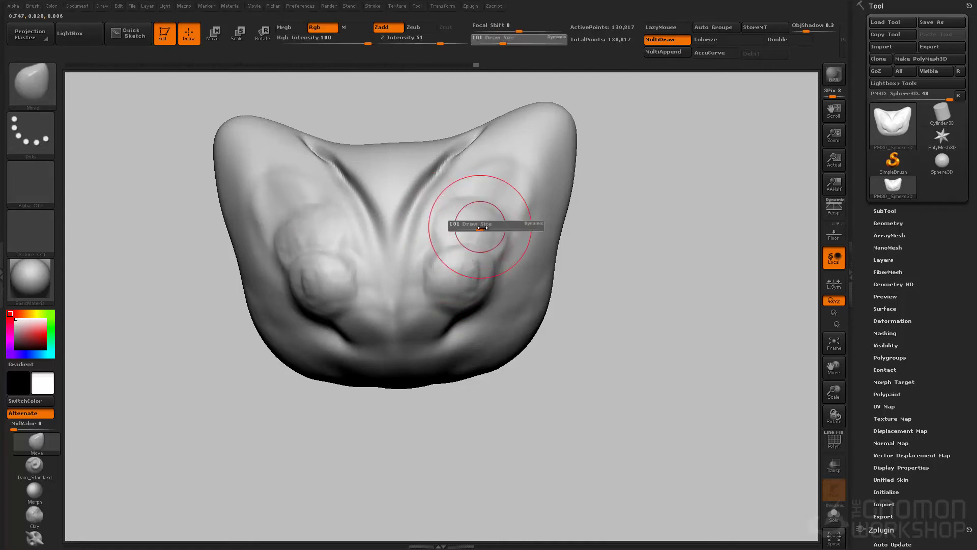
{"action": "key", "text": "b"}
{"action": "key", "text": "c"}
{"action": "key", "text": "l"}
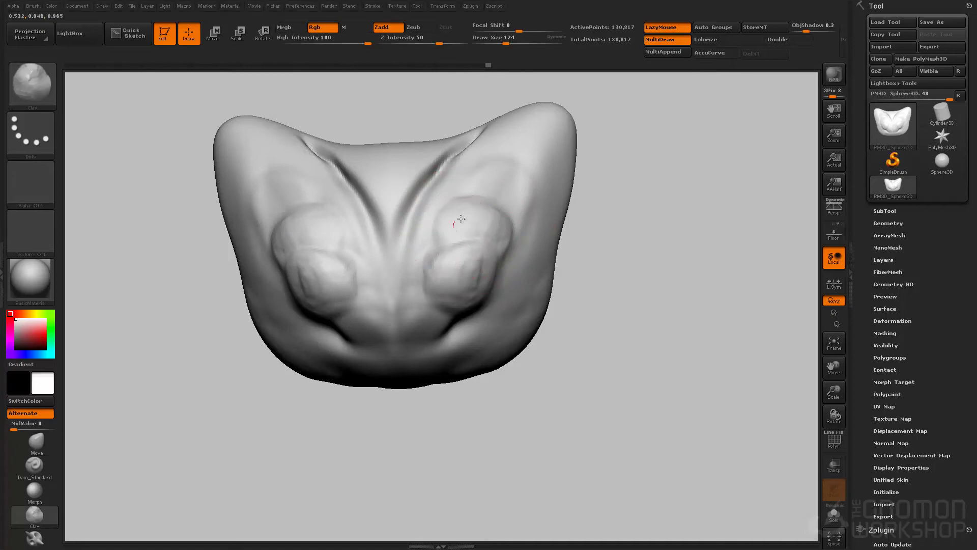
{"action": "left_click_drag", "start_coordinate": [439, 303], "coordinate": [447, 323]}
{"action": "mouse_move", "coordinate": [555, 349]}
{"action": "left_mouse_down"}
{"action": "mouse_move", "coordinate": [572, 338]}
{"action": "mouse_move", "coordinate": [651, 339]}
{"action": "left_mouse_up"}
{"action": "mouse_move", "coordinate": [594, 350]}
{"action": "left_mouse_down", "text": "alt"}
{"action": "mouse_move", "coordinate": [554, 355]}
{"action": "mouse_move", "coordinate": [567, 353]}
{"action": "mouse_move", "coordinate": [573, 303]}
{"action": "mouse_move", "coordinate": [559, 285]}
{"action": "left_mouse_up", "text": "alt"}
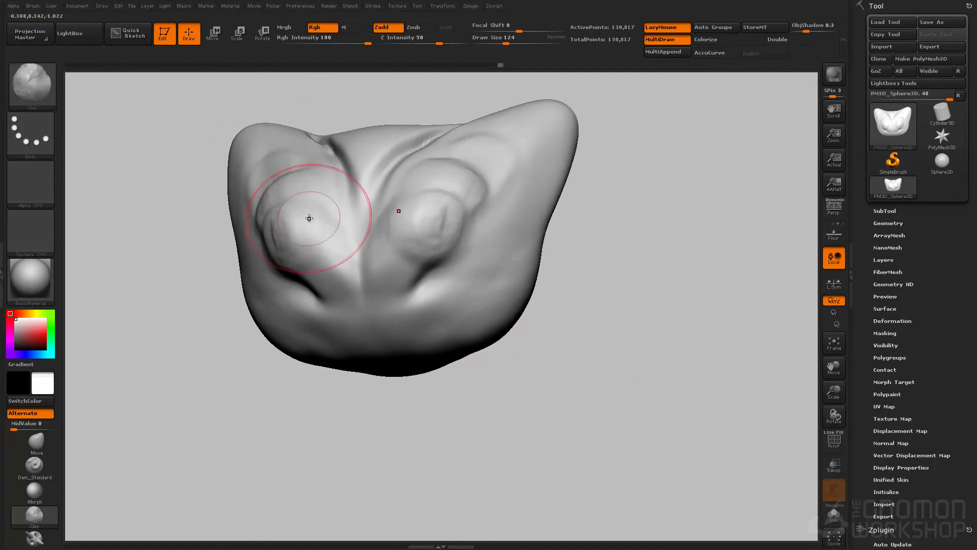
Step: Select the DisplaceSpecial brush and inspect its Curve settings, including AccuCurve
{"action": "key", "text": "shift"}
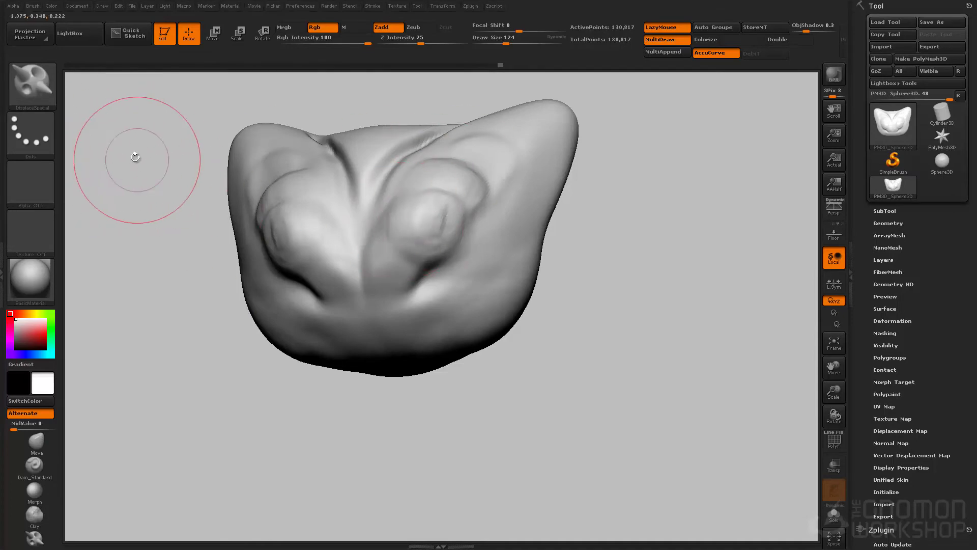
{"action": "left_click", "coordinate": [36, 7]}
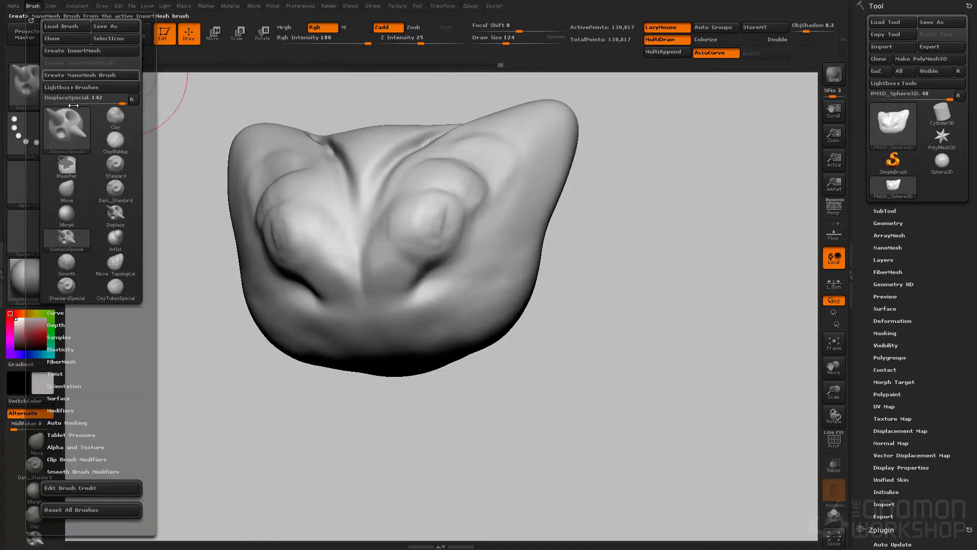
{"action": "left_click", "coordinate": [62, 313]}
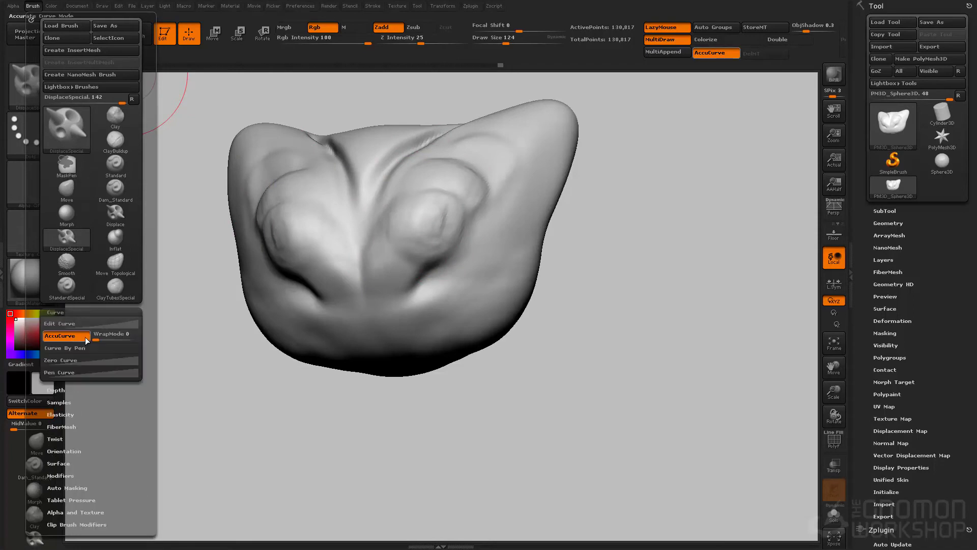
Step: Sculpt mirrored creases beneath the front bulges with DisplaceSpecial at Draw Size 83
{"action": "key", "text": "s"}
{"action": "left_click_drag", "start_coordinate": [423, 260], "coordinate": [415, 259]}
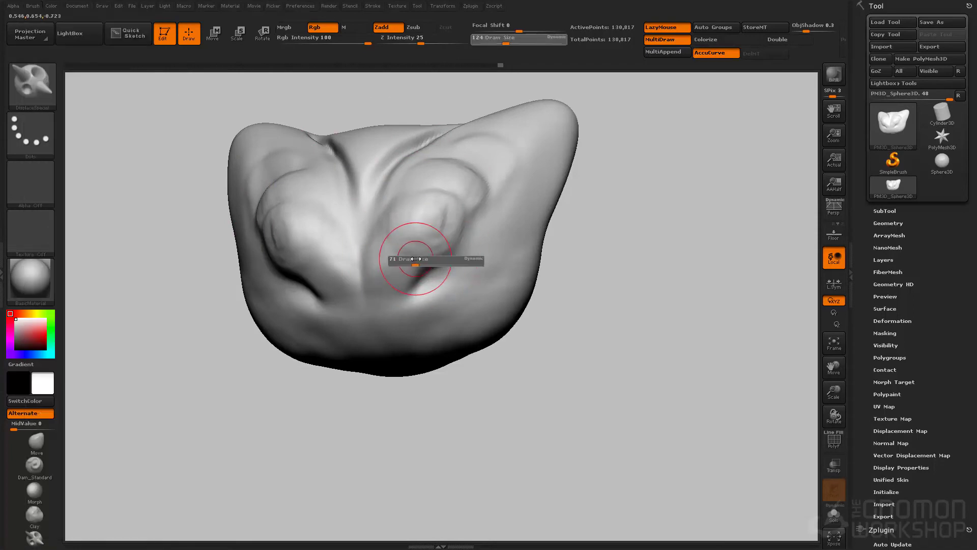
{"action": "mouse_move", "coordinate": [447, 194]}
{"action": "left_mouse_down"}
{"action": "mouse_move", "coordinate": [443, 239]}
{"action": "mouse_move", "coordinate": [373, 320]}
{"action": "mouse_move", "coordinate": [394, 387]}
{"action": "left_mouse_up"}
{"action": "left_click_drag", "start_coordinate": [373, 448], "coordinate": [388, 395]}
{"action": "mouse_move", "coordinate": [433, 231]}
{"action": "left_mouse_down"}
{"action": "mouse_move", "coordinate": [430, 259]}
{"action": "mouse_move", "coordinate": [394, 320]}
{"action": "mouse_move", "coordinate": [410, 417]}
{"action": "mouse_move", "coordinate": [425, 397]}
{"action": "left_mouse_up"}
{"action": "left_click_drag", "start_coordinate": [443, 267], "coordinate": [402, 373]}
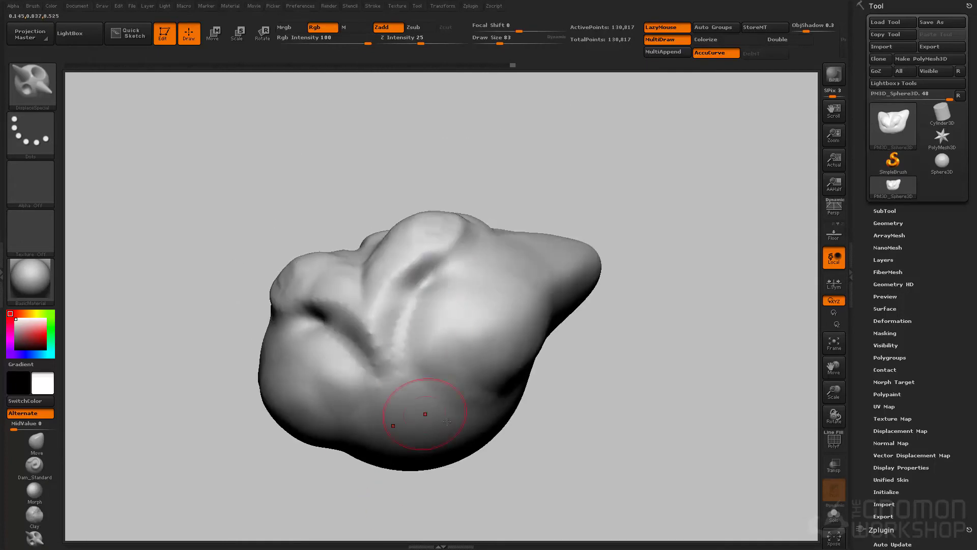
Step: Extend and sharpen the creases around the bulges with DisplaceSpecial at Draw Size 46, and smooth them
{"action": "left_click_drag", "start_coordinate": [577, 459], "coordinate": [529, 453]}
{"action": "key", "text": "s"}
{"action": "left_click_drag", "start_coordinate": [463, 270], "coordinate": [456, 268]}
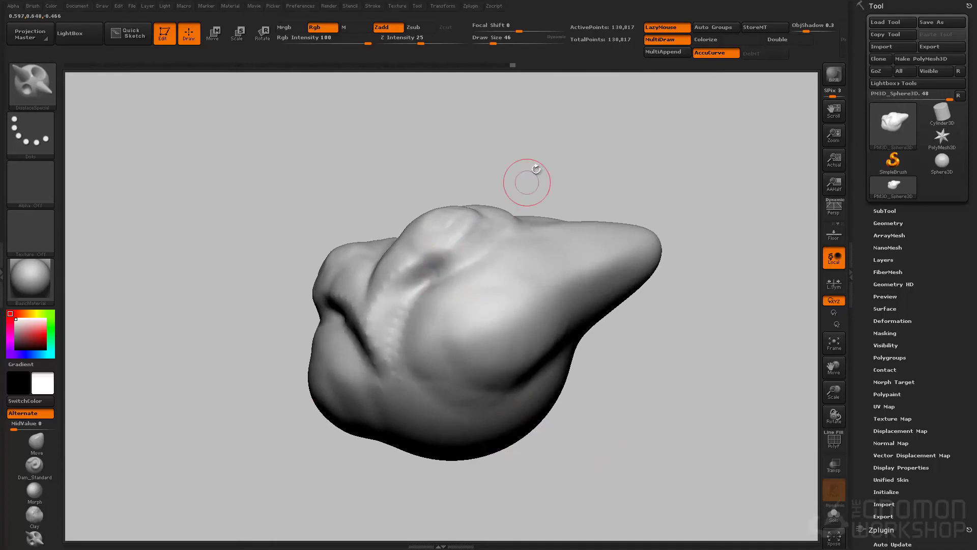
{"action": "left_click_drag", "start_coordinate": [520, 199], "coordinate": [483, 238]}
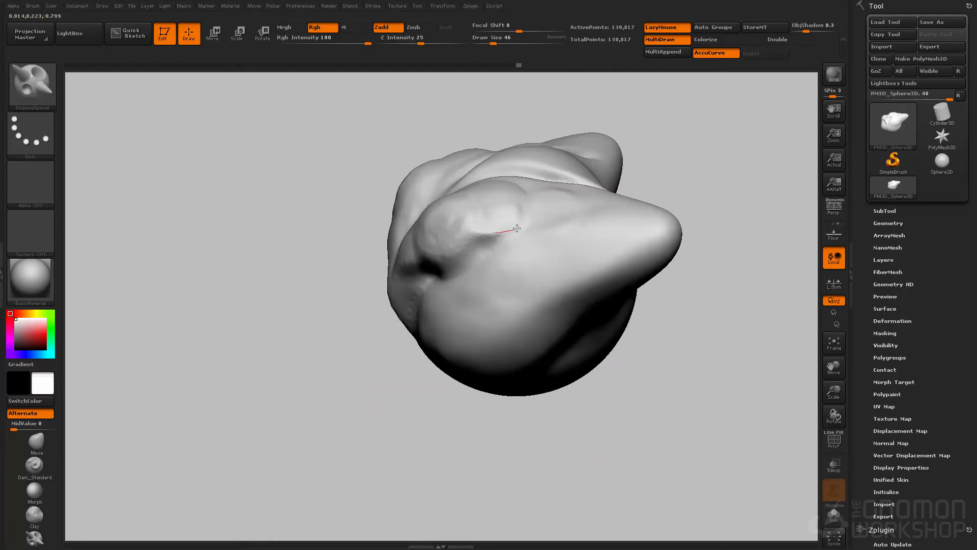
{"action": "left_click_drag", "start_coordinate": [370, 253], "coordinate": [458, 239]}
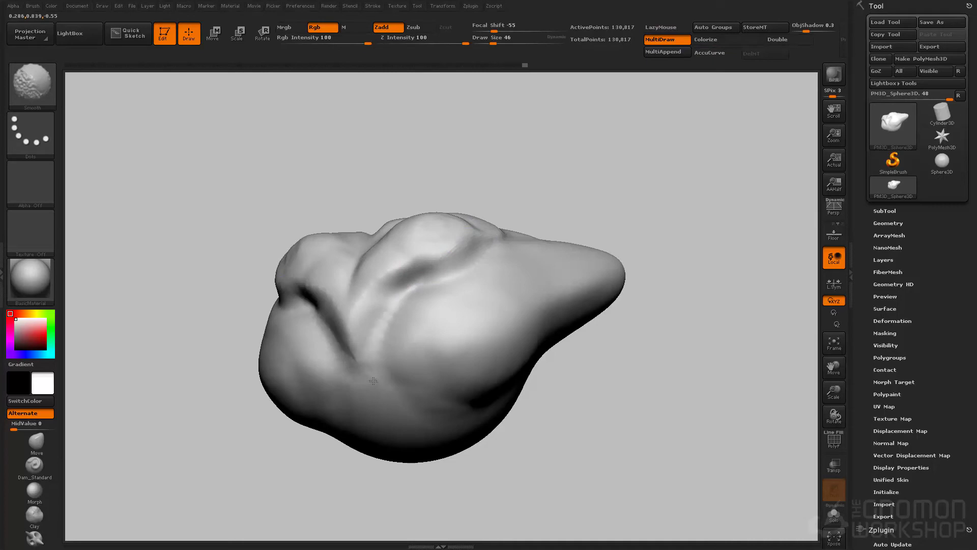
{"action": "left_click_drag", "start_coordinate": [453, 258], "coordinate": [489, 224], "text": "shift"}
{"action": "left_click_drag", "start_coordinate": [595, 190], "coordinate": [576, 259]}
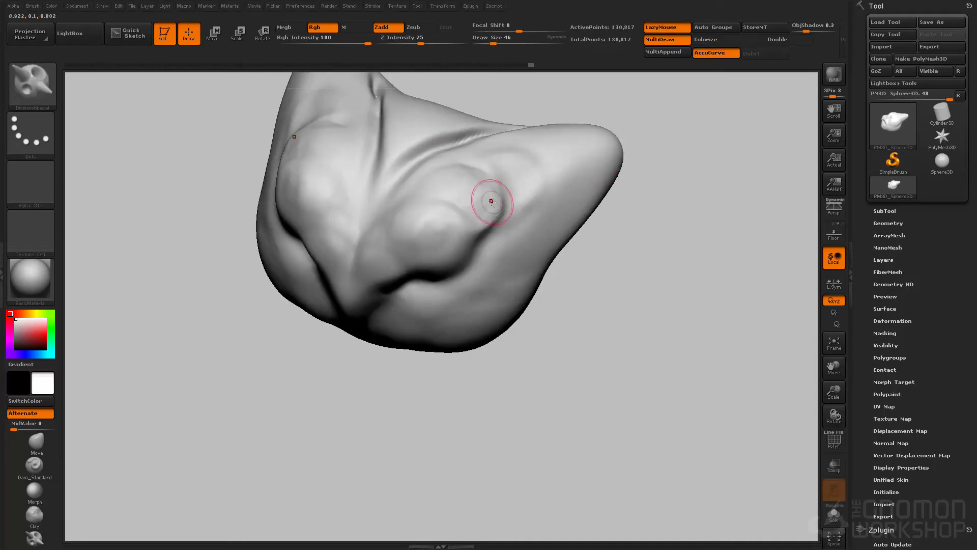
Step: Reshape the lower bulges with the Move brush at Draw Size 83
{"action": "key", "text": "b"}
{"action": "key", "text": "m"}
{"action": "key", "text": "v"}
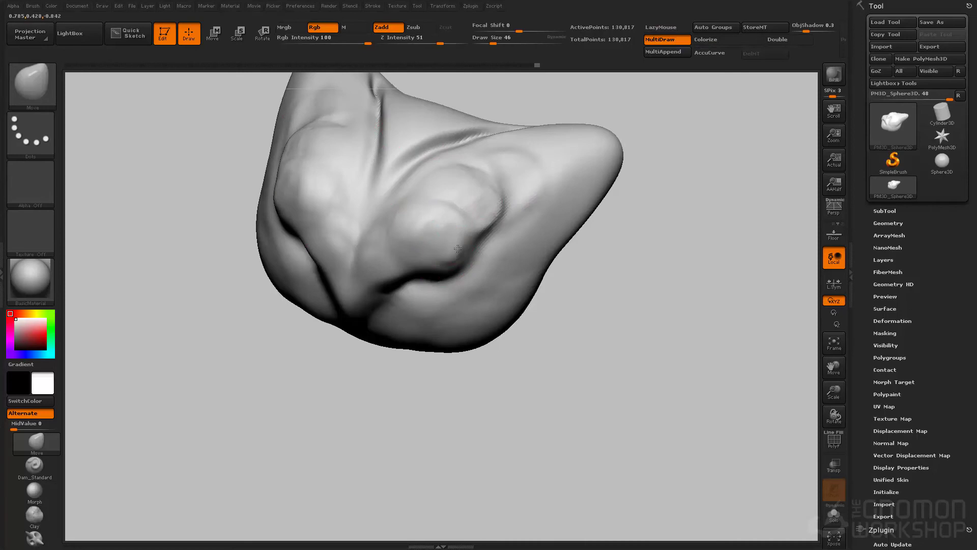
{"action": "key", "text": "]"}
{"action": "key", "text": "]"}
{"action": "key", "text": "]"}
{"action": "left_click_drag", "start_coordinate": [455, 251], "coordinate": [437, 247]}
{"action": "left_click_drag", "start_coordinate": [590, 275], "coordinate": [501, 260]}
Step: Build up the rounded lower bulges with the Clay brush at Draw Size 83
{"action": "key", "text": "b"}
{"action": "key", "text": "c"}
{"action": "key", "text": "l"}
{"action": "left_click_drag", "start_coordinate": [448, 228], "coordinate": [439, 239]}
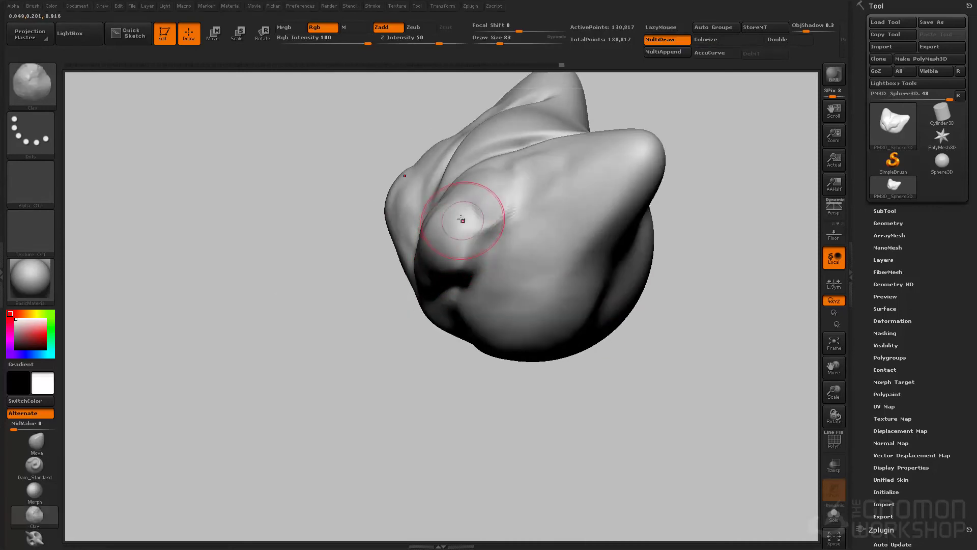
{"action": "mouse_move", "coordinate": [360, 394]}
{"action": "left_mouse_down"}
{"action": "mouse_move", "coordinate": [360, 447]}
{"action": "mouse_move", "coordinate": [448, 322]}
{"action": "left_mouse_up"}
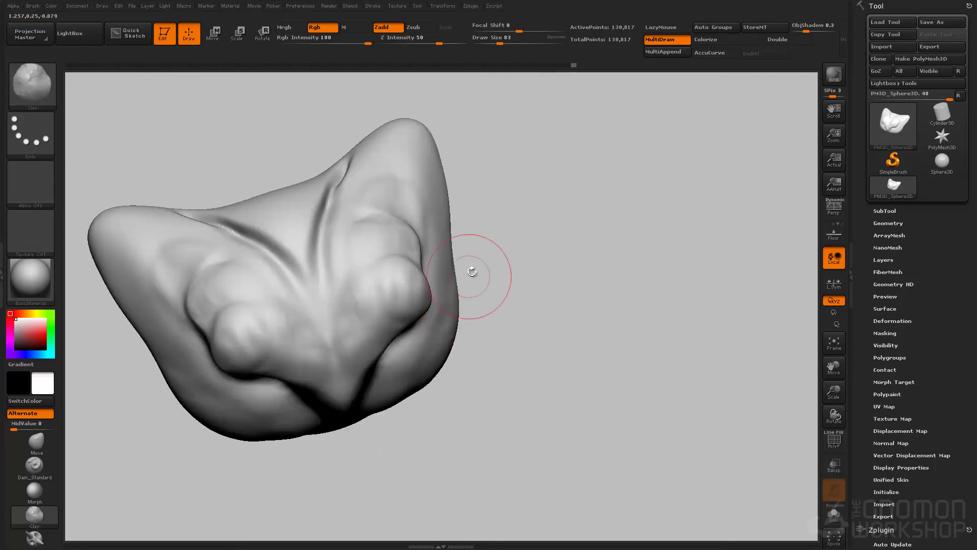
Step: Add lumpy mirrored cheek and jaw volume below the ears with the Clay brush at Draw Size 83
{"action": "mouse_move", "coordinate": [466, 240]}
{"action": "left_mouse_down"}
{"action": "mouse_move", "coordinate": [451, 287]}
{"action": "mouse_move", "coordinate": [478, 298]}
{"action": "mouse_move", "coordinate": [470, 371]}
{"action": "left_mouse_up"}
{"action": "mouse_move", "coordinate": [448, 453]}
{"action": "left_mouse_down"}
{"action": "mouse_move", "coordinate": [476, 390]}
{"action": "mouse_move", "coordinate": [429, 409]}
{"action": "mouse_move", "coordinate": [426, 425]}
{"action": "left_mouse_up"}
{"action": "mouse_move", "coordinate": [539, 432]}
{"action": "left_mouse_down"}
{"action": "mouse_move", "coordinate": [453, 423]}
{"action": "mouse_move", "coordinate": [443, 398]}
{"action": "mouse_move", "coordinate": [479, 364]}
{"action": "mouse_move", "coordinate": [519, 282]}
{"action": "mouse_move", "coordinate": [537, 280]}
{"action": "left_mouse_up"}
{"action": "left_click_drag", "start_coordinate": [638, 221], "coordinate": [695, 193]}
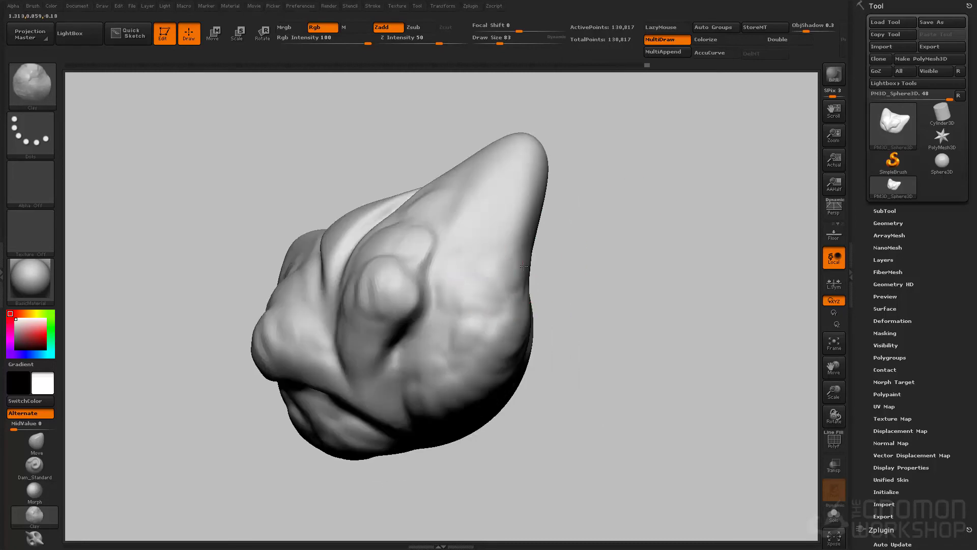
{"action": "mouse_move", "coordinate": [523, 284]}
{"action": "left_mouse_down"}
{"action": "mouse_move", "coordinate": [460, 385]}
{"action": "mouse_move", "coordinate": [432, 400]}
{"action": "left_mouse_up"}
{"action": "left_click_drag", "start_coordinate": [546, 349], "coordinate": [414, 403]}
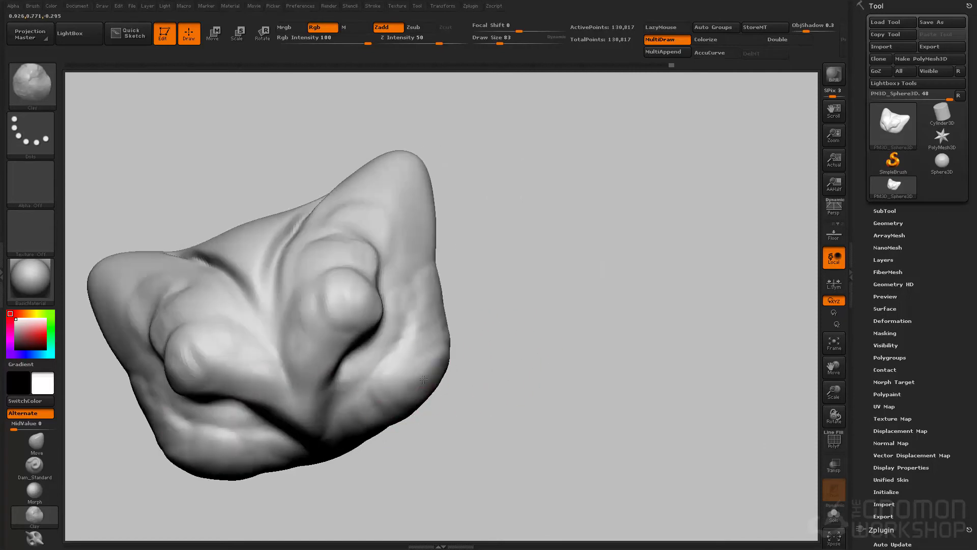
{"action": "left_click_drag", "start_coordinate": [553, 378], "coordinate": [414, 382]}
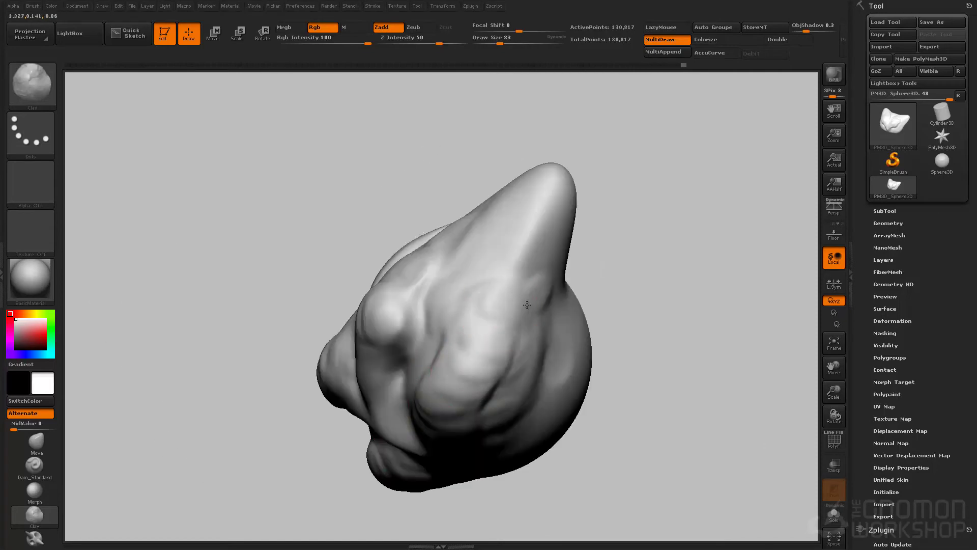
{"action": "mouse_move", "coordinate": [619, 280]}
{"action": "left_mouse_down"}
{"action": "mouse_move", "coordinate": [589, 266]}
{"action": "mouse_move", "coordinate": [479, 349]}
{"action": "left_mouse_up"}
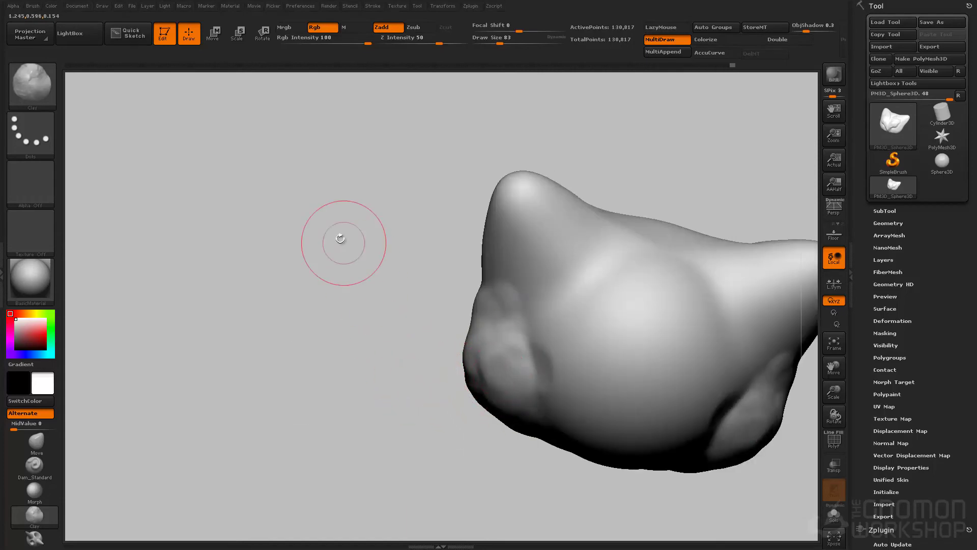
Step: Pull the ears upward and outward from the front with the Move brush
{"action": "mouse_move", "coordinate": [308, 322]}
{"action": "left_mouse_down"}
{"action": "mouse_move", "coordinate": [375, 284]}
{"action": "mouse_move", "coordinate": [537, 135]}
{"action": "mouse_move", "coordinate": [505, 151]}
{"action": "left_mouse_up"}
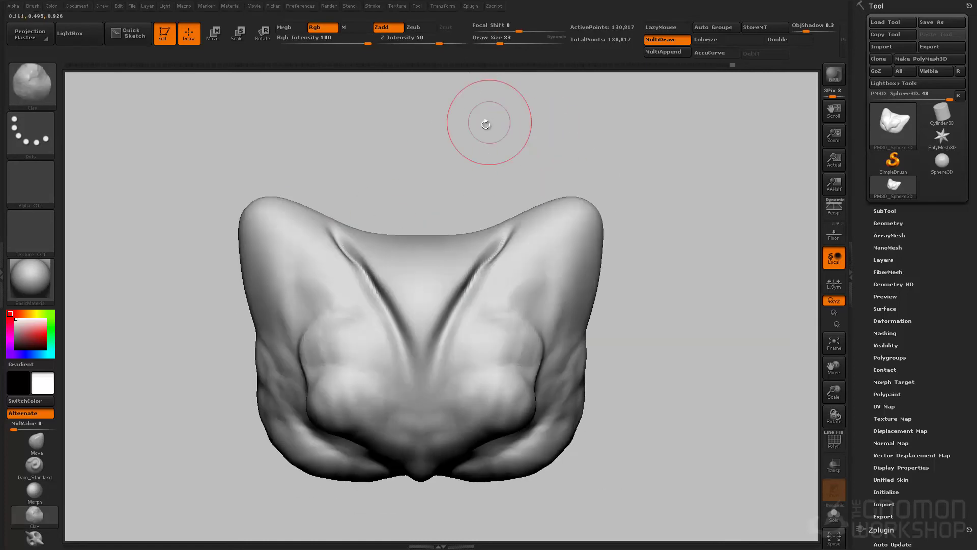
{"action": "key", "text": "b"}
{"action": "key", "text": "m"}
{"action": "key", "text": "v"}
{"action": "key", "text": "s"}
{"action": "left_click", "coordinate": [481, 279]}
{"action": "left_click_drag", "start_coordinate": [509, 285], "coordinate": [532, 257]}
{"action": "left_click_drag", "start_coordinate": [557, 255], "coordinate": [549, 246]}
{"action": "left_click_drag", "start_coordinate": [534, 334], "coordinate": [522, 306]}
Step: Adjust the ear tips, deepen the dip between the ears and pull the cheeks down with the Move brush
{"action": "key", "text": "s"}
{"action": "left_click", "coordinate": [522, 292]}
{"action": "left_click_drag", "start_coordinate": [571, 244], "coordinate": [589, 235]}
{"action": "left_click_drag", "start_coordinate": [477, 242], "coordinate": [481, 285]}
{"action": "mouse_move", "coordinate": [545, 318]}
{"action": "left_mouse_down"}
{"action": "mouse_move", "coordinate": [521, 368]}
{"action": "mouse_move", "coordinate": [519, 360]}
{"action": "mouse_move", "coordinate": [527, 381]}
{"action": "left_mouse_up"}
Step: Reshape the side profile of the ears and face with the Move brush at Draw Size 217 and a larger size
{"action": "key", "text": "s"}
{"action": "left_click", "coordinate": [513, 366]}
{"action": "left_click_drag", "start_coordinate": [643, 374], "coordinate": [578, 367]}
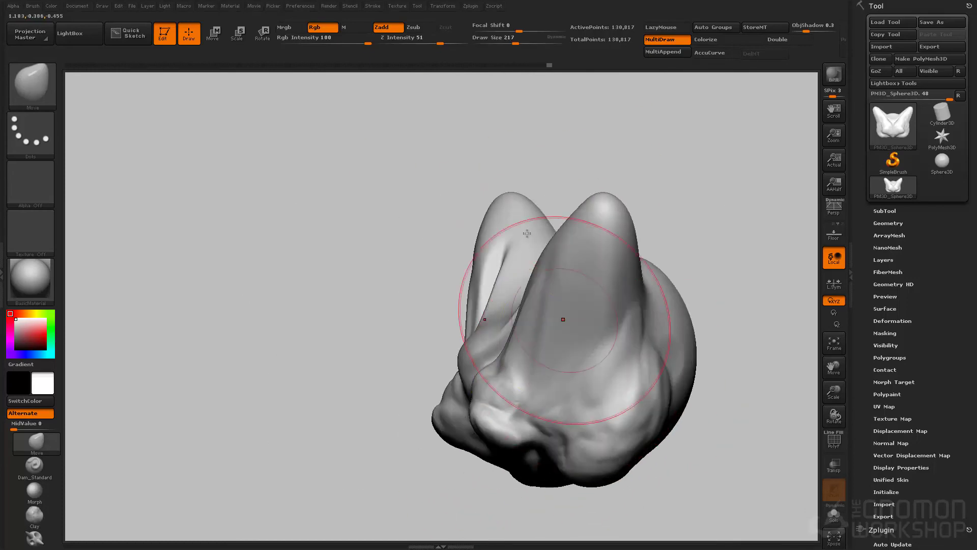
{"action": "mouse_move", "coordinate": [433, 382]}
{"action": "left_mouse_down", "text": "shift"}
{"action": "mouse_move", "coordinate": [446, 442]}
{"action": "mouse_move", "coordinate": [397, 352]}
{"action": "left_mouse_up", "text": "shift"}
{"action": "key", "text": "s"}
{"action": "left_click", "coordinate": [482, 321]}
{"action": "left_click_drag", "start_coordinate": [469, 285], "coordinate": [436, 258]}
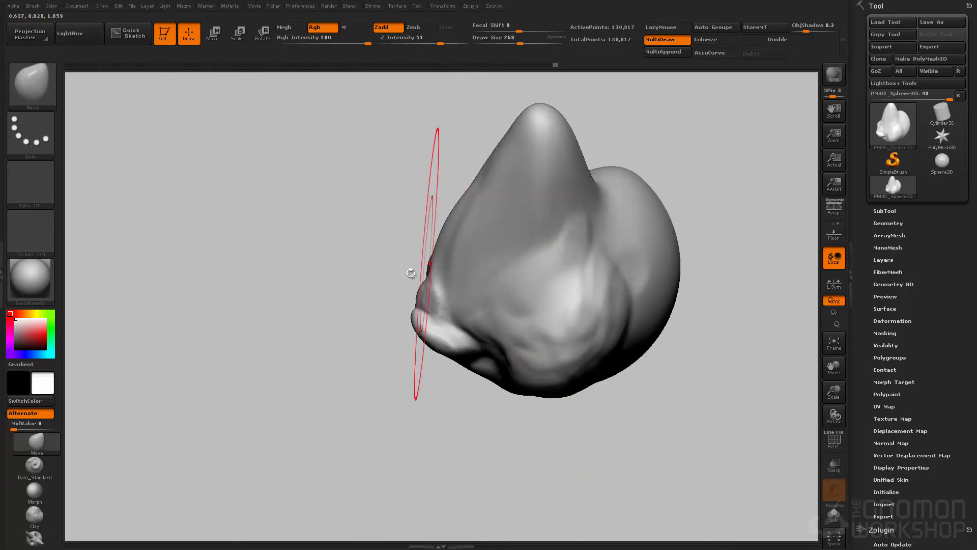
Step: Reshape the cheeks and the sides of the face from several side angles with the Move brush at Draw Size 268
{"action": "right_click_drag", "start_coordinate": [450, 255], "coordinate": [419, 324]}
{"action": "mouse_move", "coordinate": [484, 346]}
{"action": "right_mouse_down"}
{"action": "mouse_move", "coordinate": [484, 406]}
{"action": "mouse_move", "coordinate": [571, 342]}
{"action": "mouse_move", "coordinate": [593, 421]}
{"action": "mouse_move", "coordinate": [636, 336]}
{"action": "right_mouse_up"}
{"action": "left_click_drag", "start_coordinate": [434, 303], "coordinate": [465, 302]}
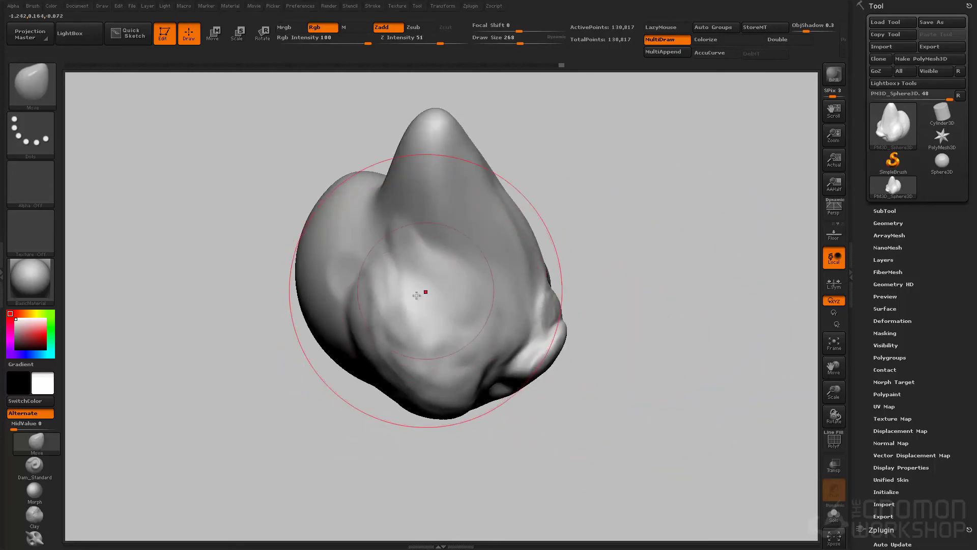
{"action": "left_click_drag", "start_coordinate": [395, 336], "coordinate": [425, 329]}
{"action": "left_click_drag", "start_coordinate": [344, 291], "coordinate": [391, 289]}
{"action": "right_click_drag", "start_coordinate": [550, 245], "coordinate": [482, 283]}
{"action": "mouse_move", "coordinate": [481, 283]}
{"action": "left_mouse_down"}
{"action": "mouse_move", "coordinate": [552, 219]}
{"action": "mouse_move", "coordinate": [564, 221]}
{"action": "left_mouse_up"}
Step: Set the Draw Size to 172 and adjust the muzzle area from the front with the Move brush
{"action": "left_click_drag", "start_coordinate": [619, 249], "coordinate": [696, 338], "text": "shift"}
{"action": "key", "text": "s"}
{"action": "mouse_move", "coordinate": [511, 262]}
{"action": "left_mouse_down"}
{"action": "mouse_move", "coordinate": [501, 262]}
{"action": "mouse_move", "coordinate": [515, 243]}
{"action": "left_mouse_up"}
{"action": "mouse_move", "coordinate": [447, 345]}
{"action": "left_mouse_down"}
{"action": "mouse_move", "coordinate": [448, 356]}
{"action": "mouse_move", "coordinate": [452, 336]}
{"action": "left_mouse_up"}
{"action": "mouse_move", "coordinate": [640, 329]}
{"action": "left_mouse_down"}
{"action": "mouse_move", "coordinate": [617, 270]}
{"action": "mouse_move", "coordinate": [678, 345]}
{"action": "mouse_move", "coordinate": [671, 378]}
{"action": "mouse_move", "coordinate": [662, 352]}
{"action": "left_mouse_up"}
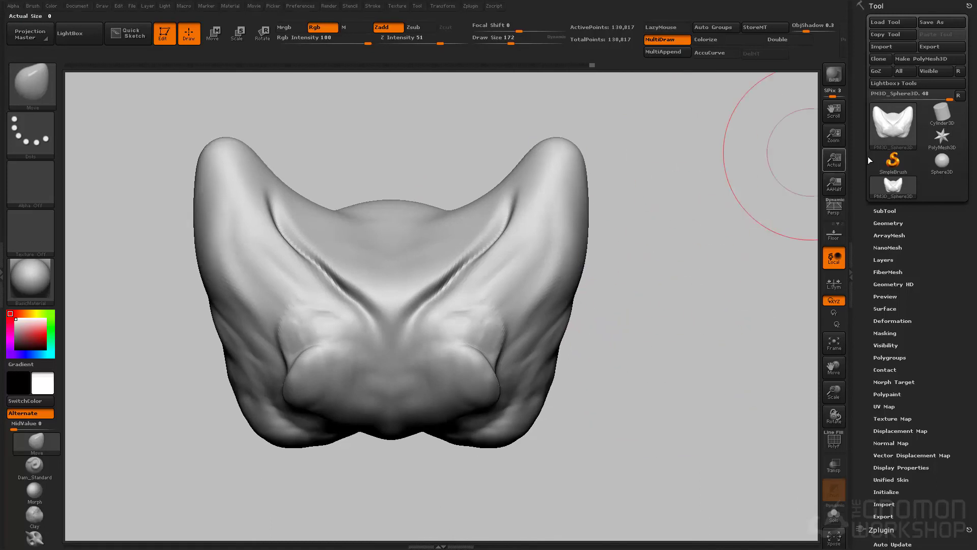
Step: Duplicate the head subtool and move the copy straight up above the original
{"action": "left_click", "coordinate": [888, 210]}
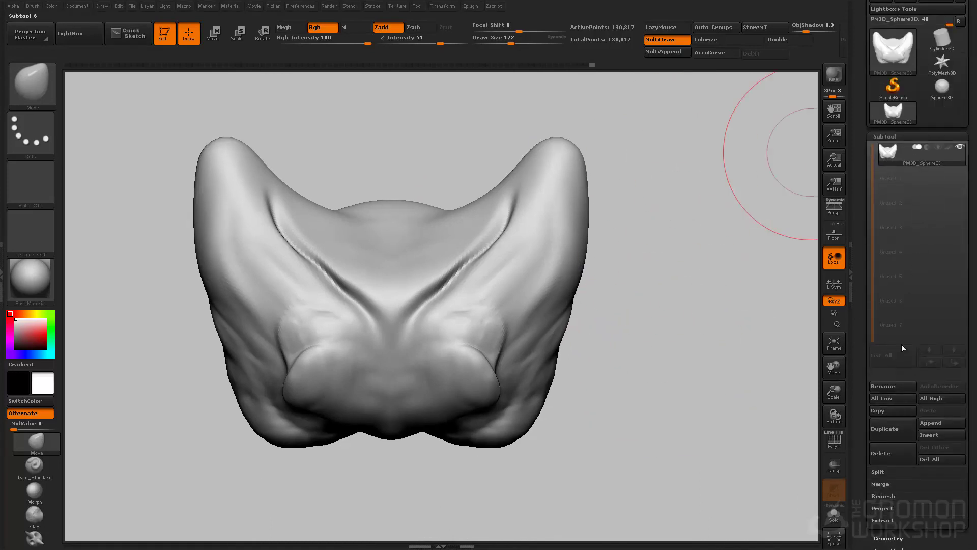
{"action": "left_click", "coordinate": [891, 434]}
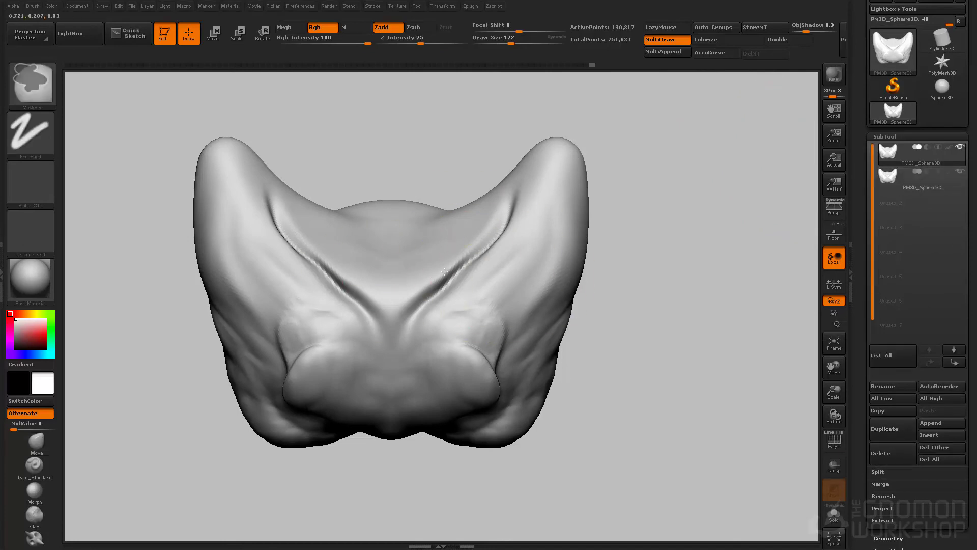
{"action": "right_click_drag", "start_coordinate": [481, 275], "coordinate": [431, 204], "text": "ctrl"}
{"action": "key", "text": "w"}
{"action": "left_click_drag", "start_coordinate": [455, 289], "coordinate": [455, 174], "text": "ctrl"}
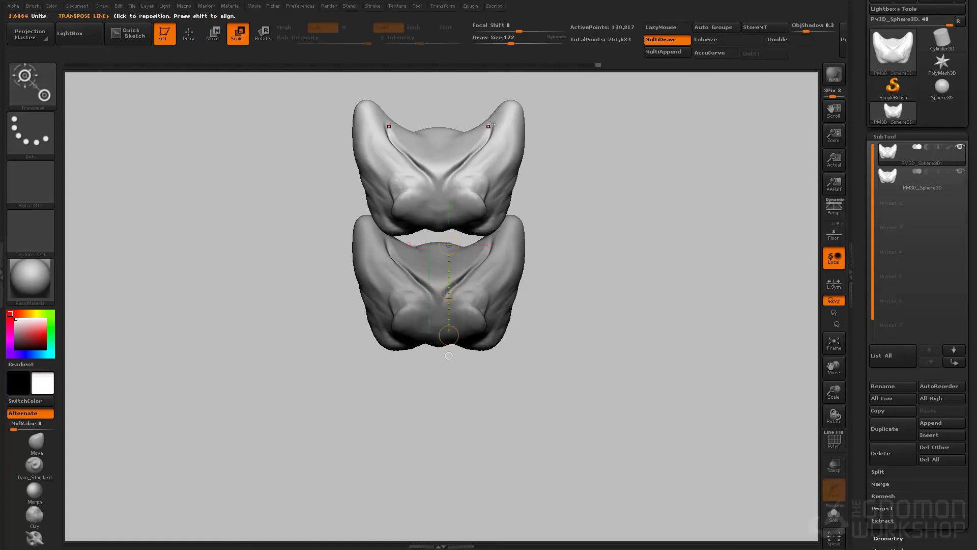
Step: Scale the upper head copy down slightly and return to sculpting mode
{"action": "left_click_drag", "start_coordinate": [492, 118], "coordinate": [491, 126]}
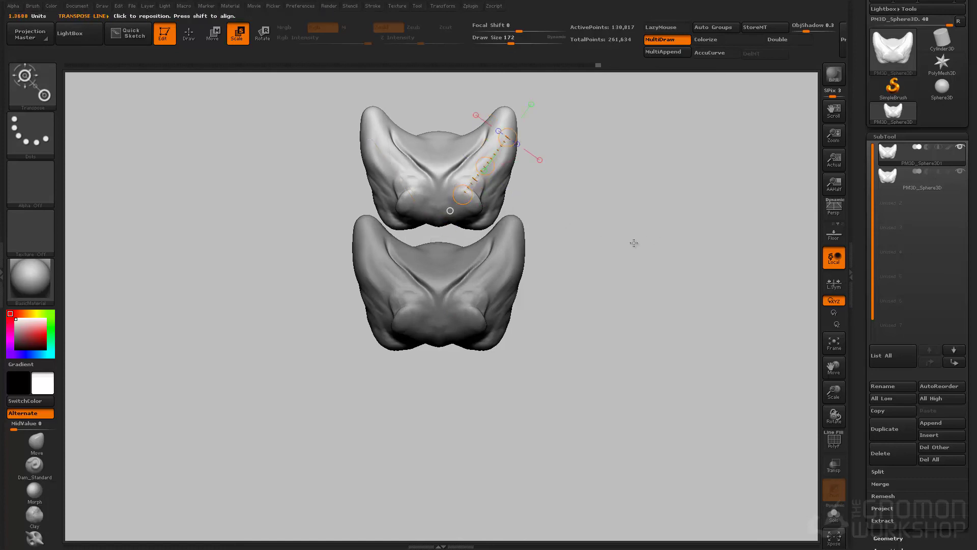
{"action": "key", "text": "q"}
{"action": "right_click_drag", "start_coordinate": [572, 279], "coordinate": [585, 262], "text": "ctrl"}
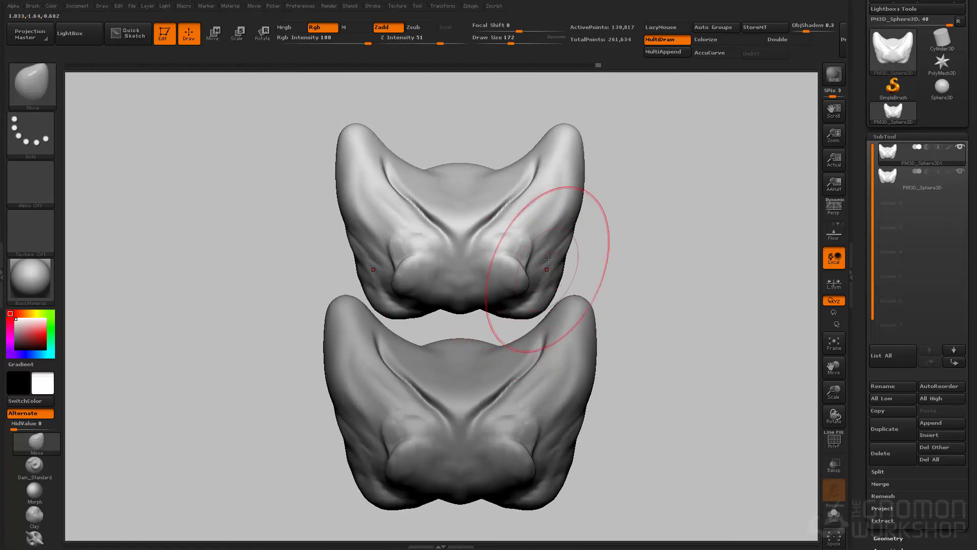
Step: Adjust the lower cheek of the upper head copy with the Move brush
{"action": "left_click", "coordinate": [843, 519]}
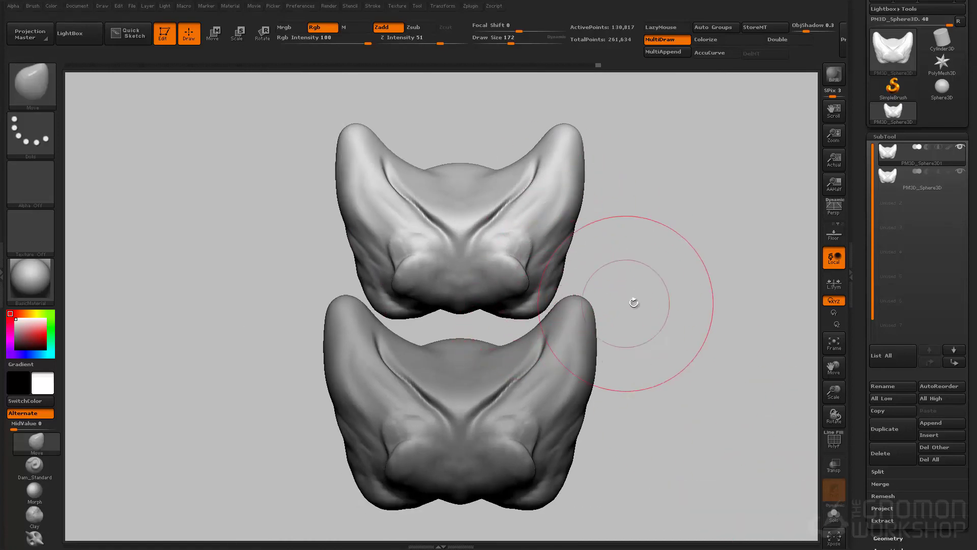
{"action": "mouse_move", "coordinate": [687, 323]}
{"action": "left_mouse_down"}
{"action": "mouse_move", "coordinate": [656, 236]}
{"action": "mouse_move", "coordinate": [654, 250]}
{"action": "left_mouse_up"}
{"action": "left_click_drag", "start_coordinate": [541, 272], "coordinate": [552, 262]}
{"action": "right_click_drag", "start_coordinate": [556, 267], "coordinate": [621, 359]}
{"action": "mouse_move", "coordinate": [567, 325]}
{"action": "right_mouse_down"}
{"action": "mouse_move", "coordinate": [604, 442]}
{"action": "mouse_move", "coordinate": [560, 403]}
{"action": "mouse_move", "coordinate": [682, 462]}
{"action": "mouse_move", "coordinate": [615, 401]}
{"action": "mouse_move", "coordinate": [589, 415]}
{"action": "mouse_move", "coordinate": [417, 268]}
{"action": "right_mouse_up"}
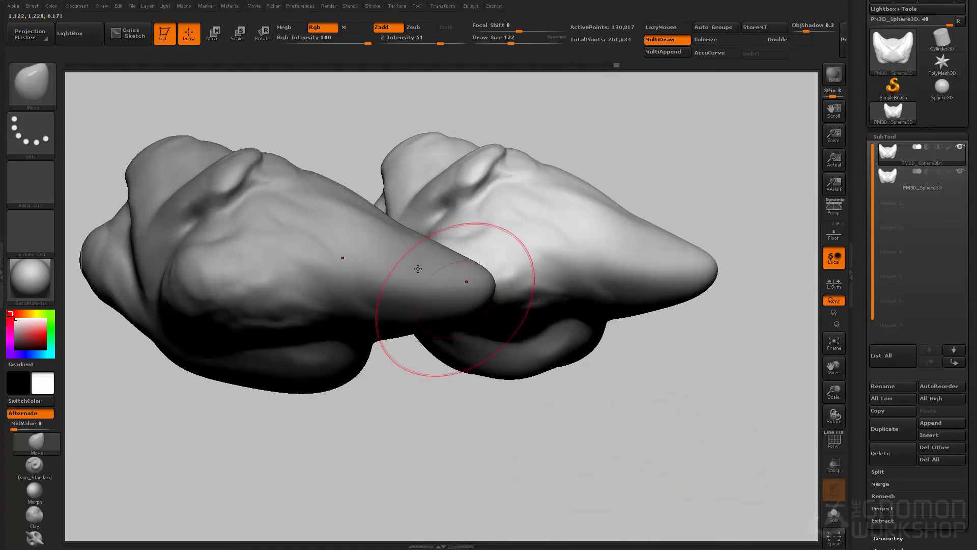
Step: Make the original head the active subtool, reshape its cheek with the Move brush, and switch back to the copy
{"action": "left_click", "coordinate": [240, 272], "text": "alt"}
{"action": "left_click_drag", "start_coordinate": [214, 449], "coordinate": [274, 285]}
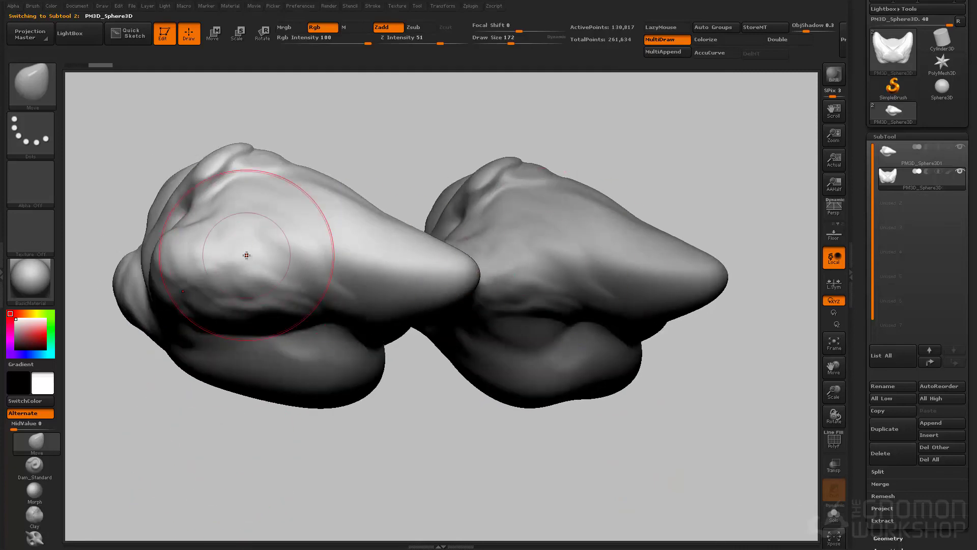
{"action": "left_click", "coordinate": [593, 288], "text": "alt"}
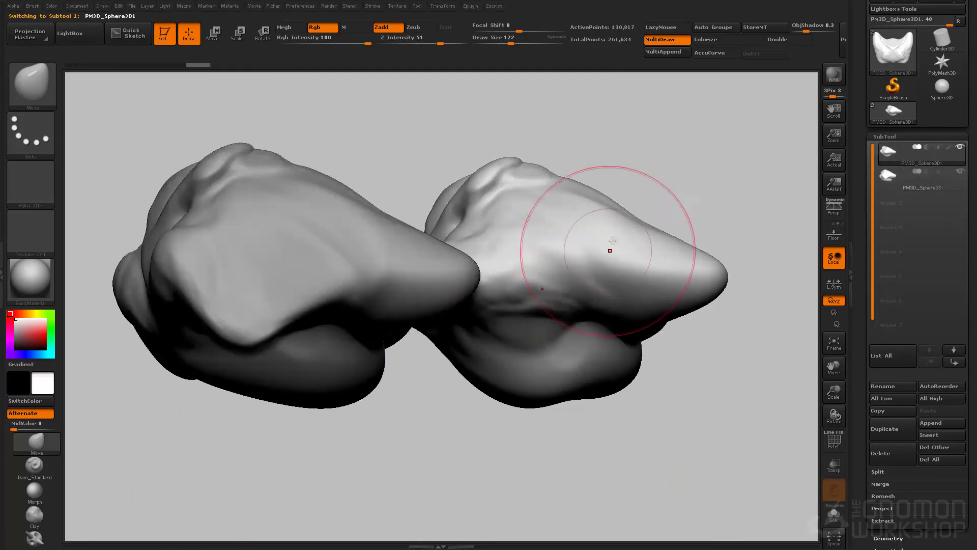
{"action": "right_click_drag", "start_coordinate": [592, 288], "coordinate": [594, 272]}
{"action": "mouse_move", "coordinate": [608, 322]}
{"action": "right_mouse_down"}
{"action": "mouse_move", "coordinate": [573, 392]}
{"action": "mouse_move", "coordinate": [602, 371]}
{"action": "mouse_move", "coordinate": [672, 412]}
{"action": "mouse_move", "coordinate": [606, 399]}
{"action": "mouse_move", "coordinate": [687, 347]}
{"action": "mouse_move", "coordinate": [669, 475]}
{"action": "mouse_move", "coordinate": [648, 200]}
{"action": "mouse_move", "coordinate": [676, 262]}
{"action": "mouse_move", "coordinate": [643, 328]}
{"action": "mouse_move", "coordinate": [599, 304]}
{"action": "mouse_move", "coordinate": [676, 317]}
{"action": "mouse_move", "coordinate": [628, 284]}
{"action": "mouse_move", "coordinate": [636, 312]}
{"action": "mouse_move", "coordinate": [661, 321]}
{"action": "right_mouse_up"}
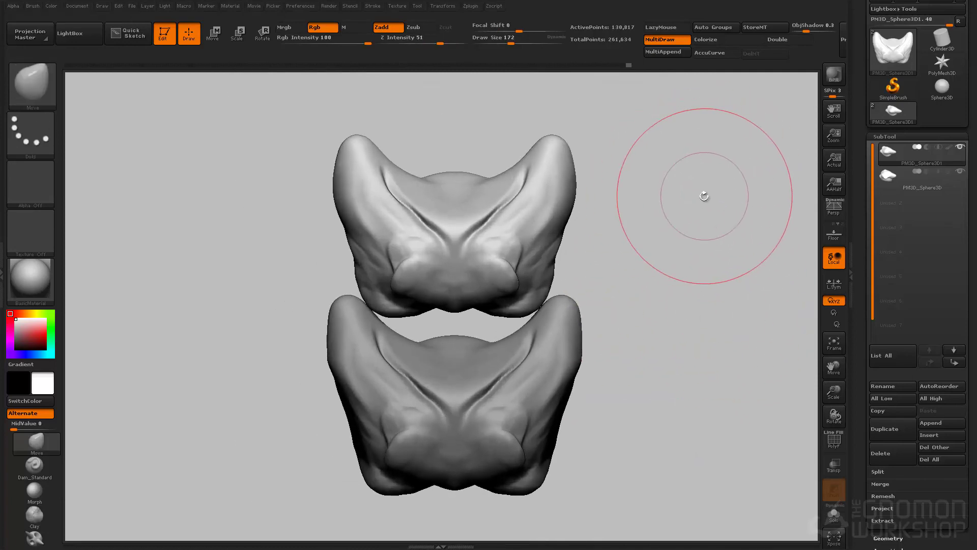